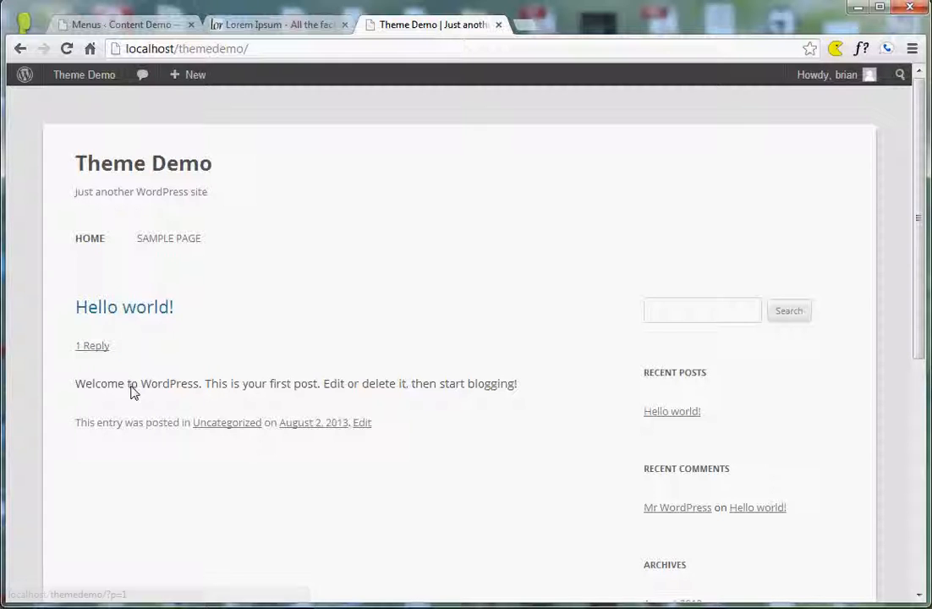
# Open the Sample Page on the site and look through its content.
pyautogui.click(163, 244)
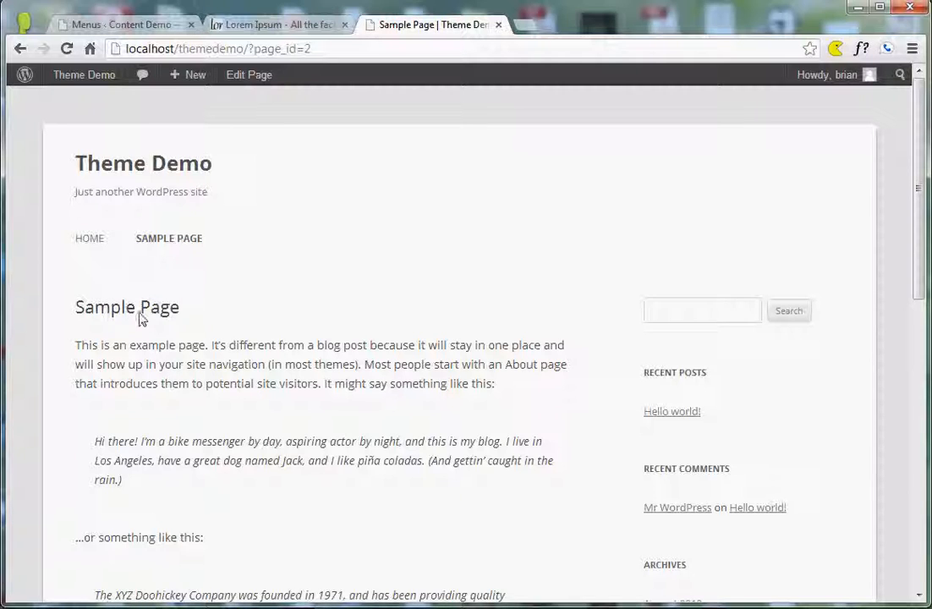
pyautogui.scroll(-3, 228, 356)
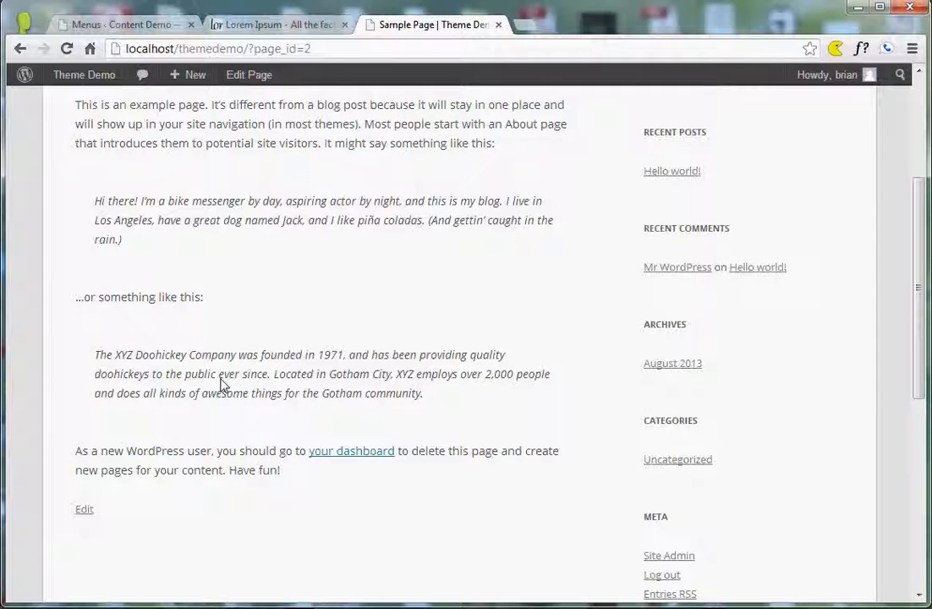
pyautogui.scroll(3, 222, 385)
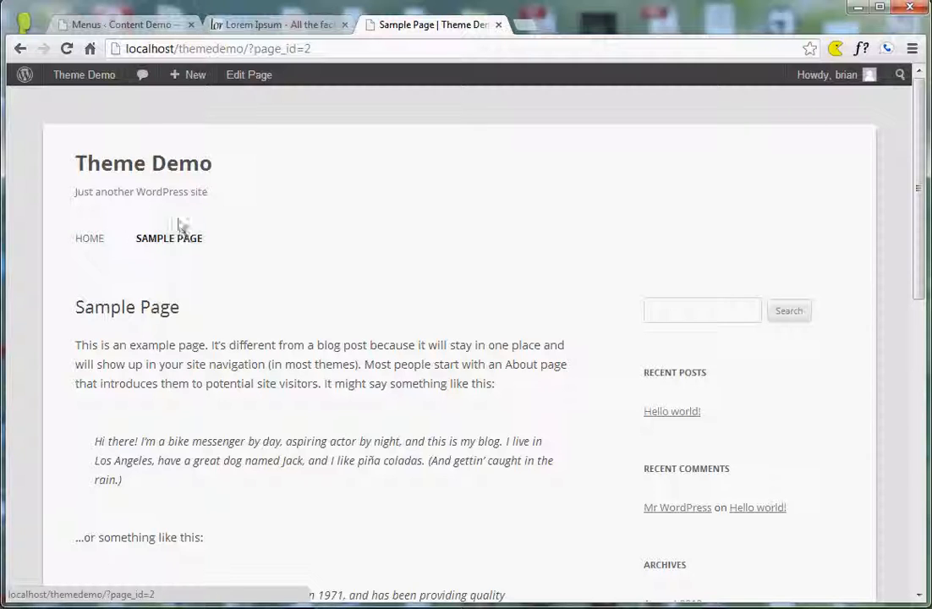
# Create a new page titled "contact" and publish it.
pyautogui.moveTo(194, 78)
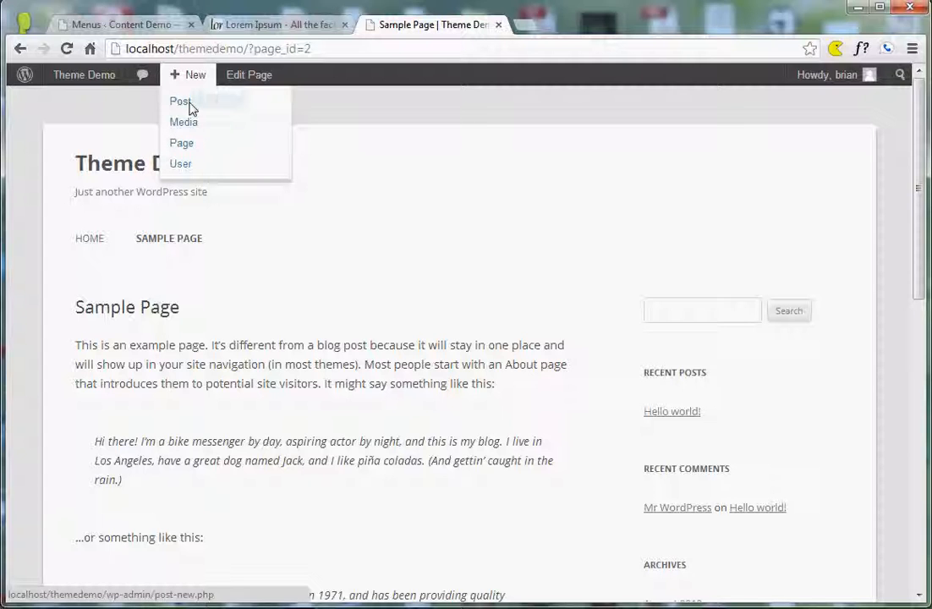
pyautogui.click(196, 145)
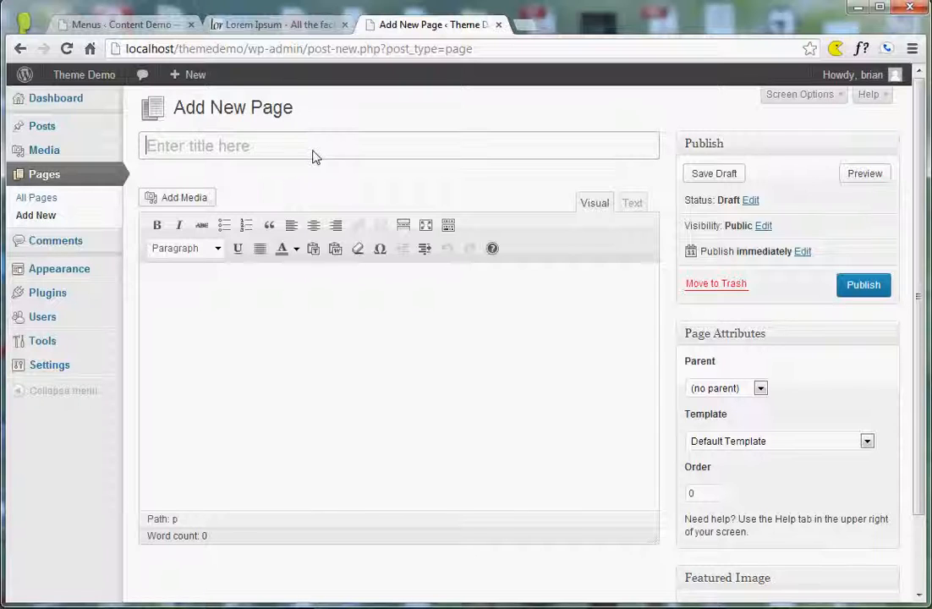
pyautogui.write('conte')
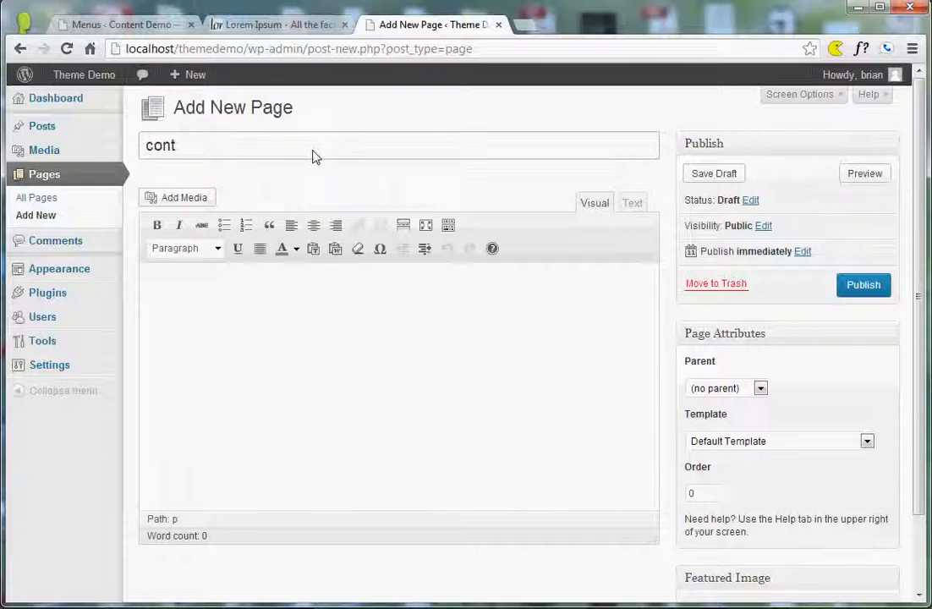
pyautogui.click(871, 287)
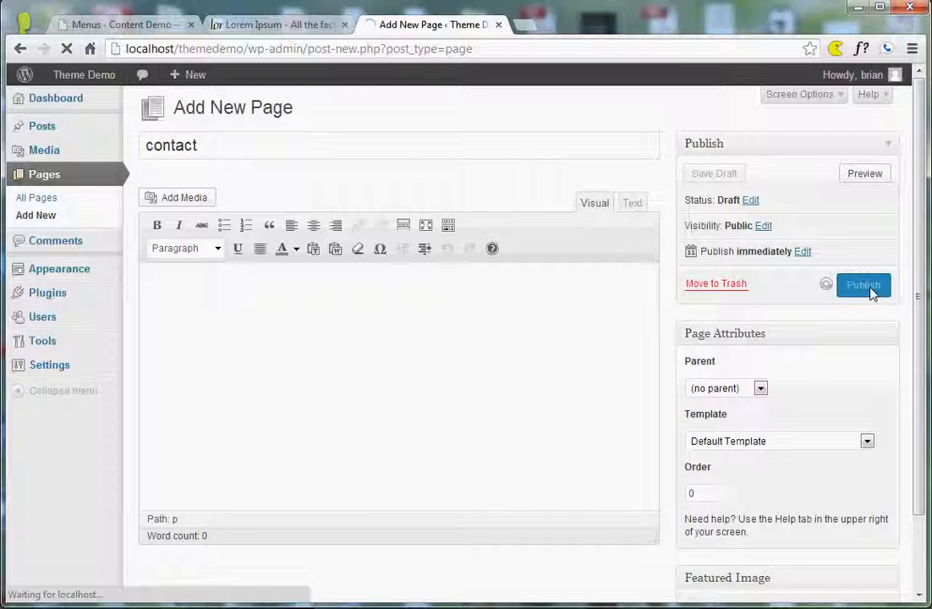
# Create the navigation menu Menu 1 with contact placed after Sample Page, and view it on the site.
pyautogui.moveTo(85, 79)
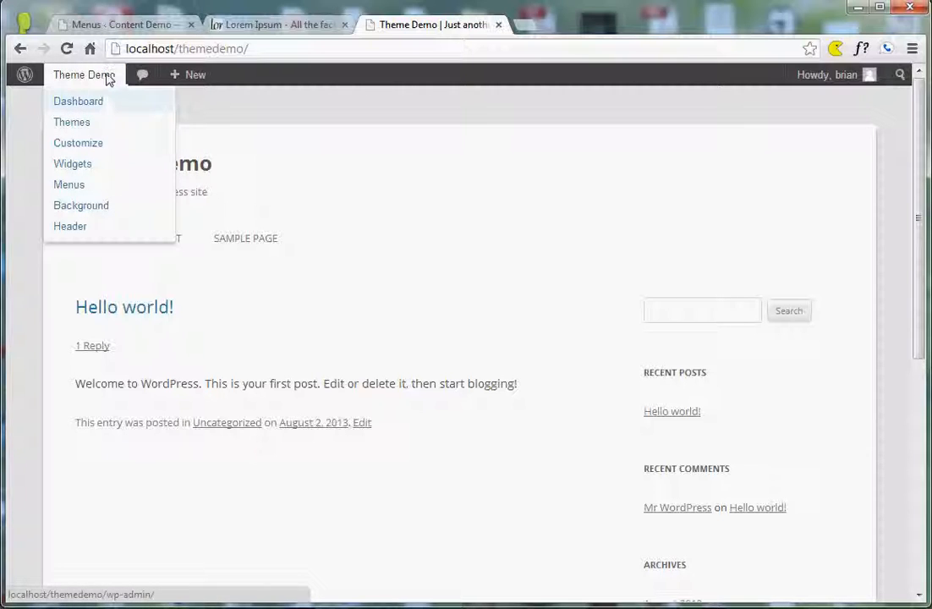
pyautogui.click(82, 194)
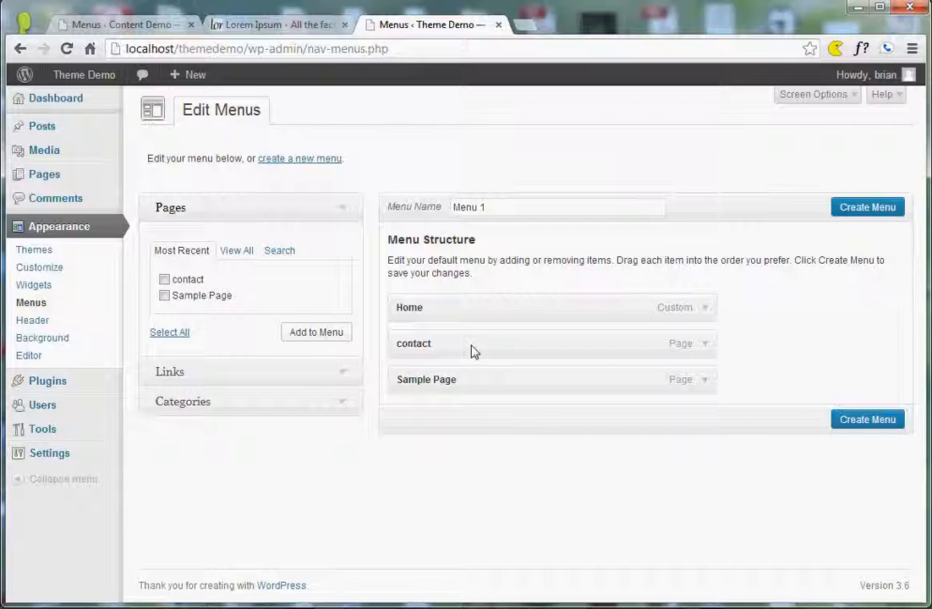
pyautogui.moveTo(473, 351); pyautogui.dragTo(472, 389)
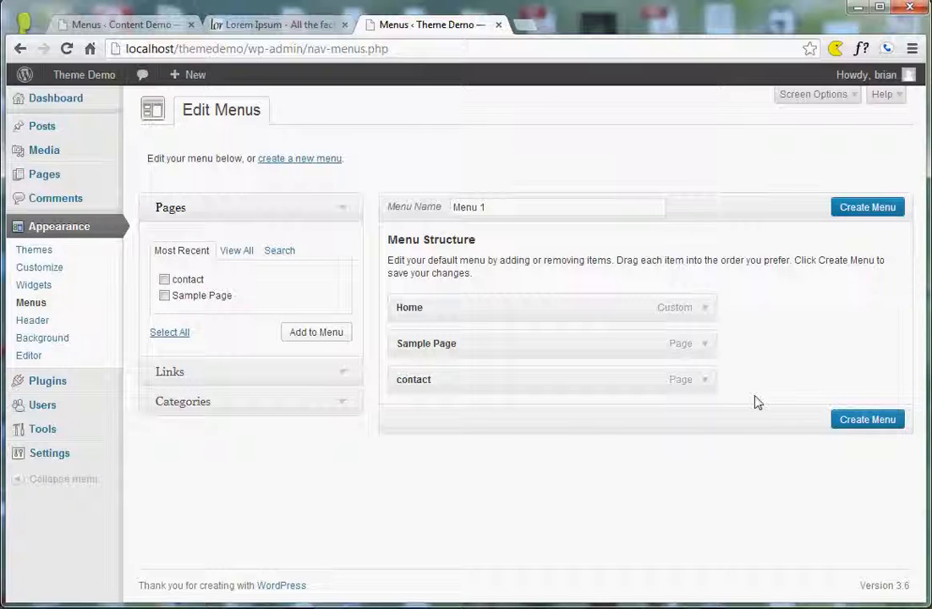
pyautogui.click(897, 421)
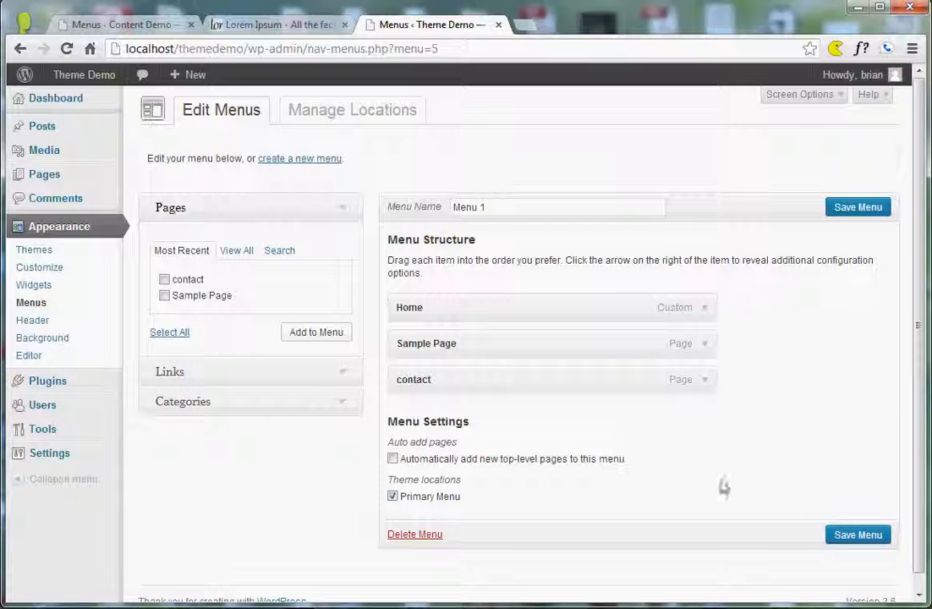
pyautogui.click(72, 76)
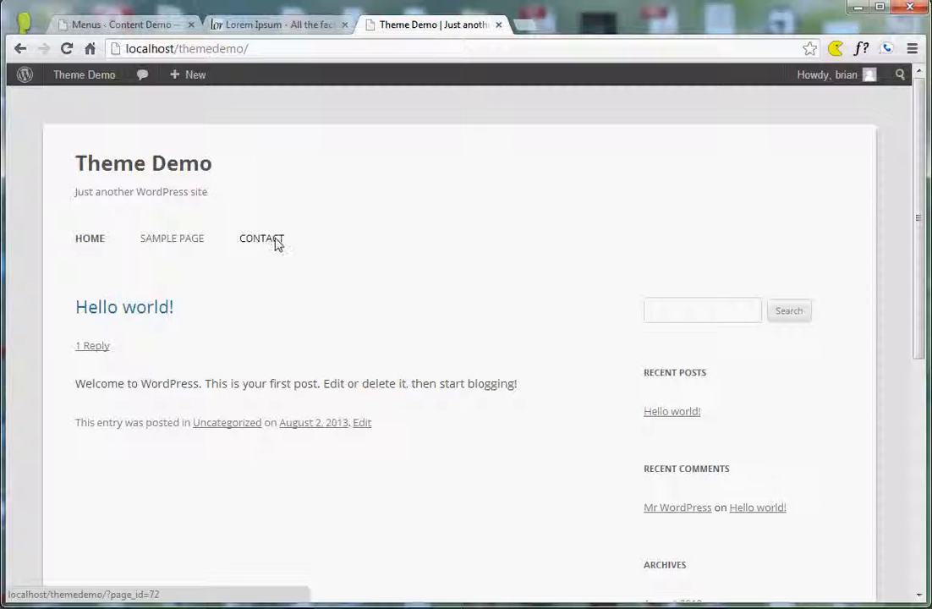
# Set Menu 1 to automatically add new top-level pages and save the menu.
pyautogui.moveTo(72, 76)
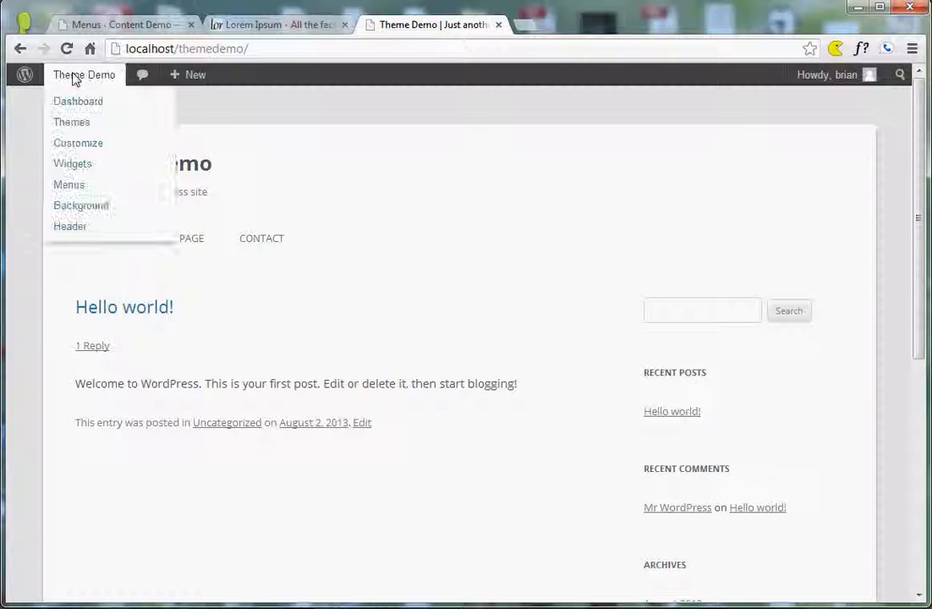
pyautogui.click(73, 185)
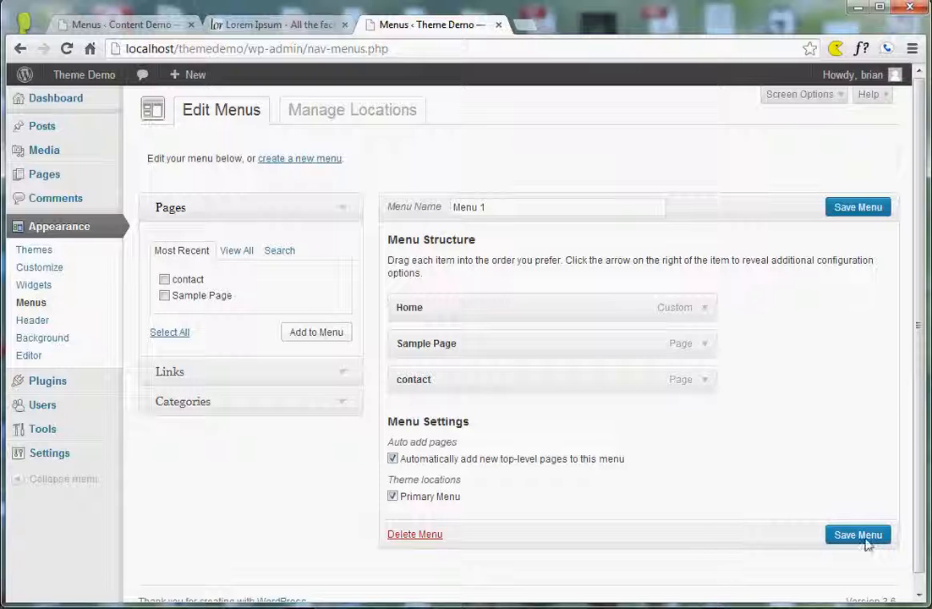
pyautogui.click(864, 540)
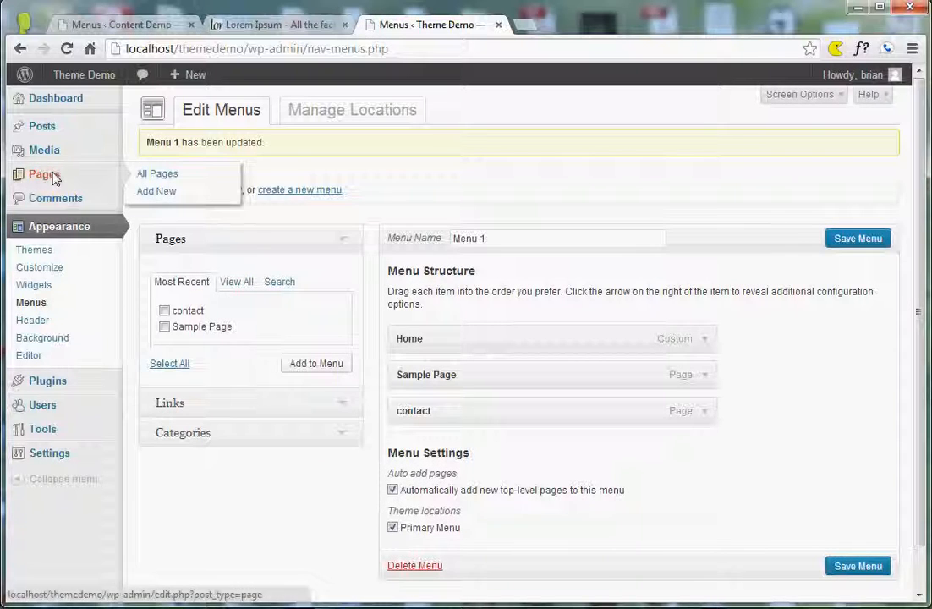
# Create a new page titled "about" and publish it.
pyautogui.click(63, 184)
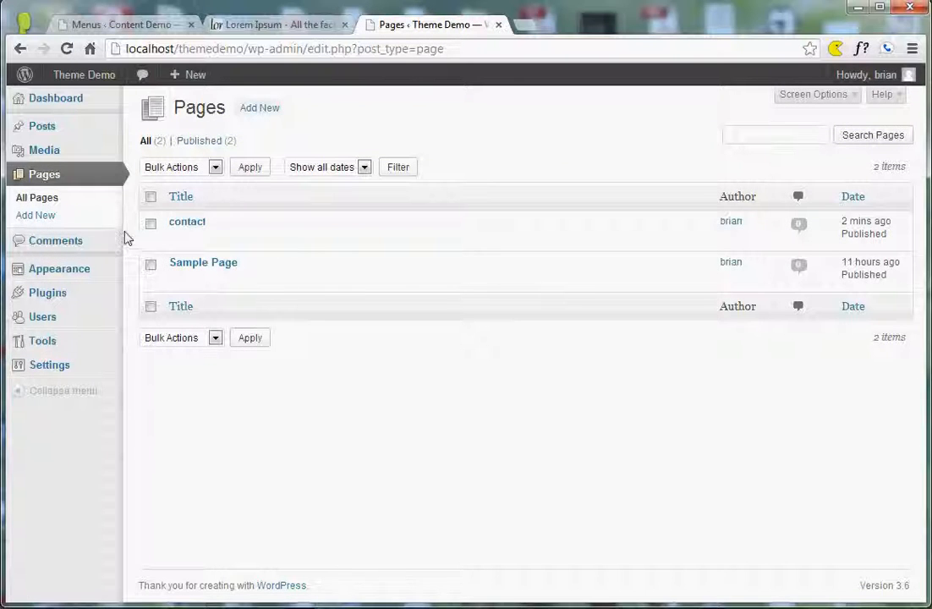
pyautogui.click(56, 216)
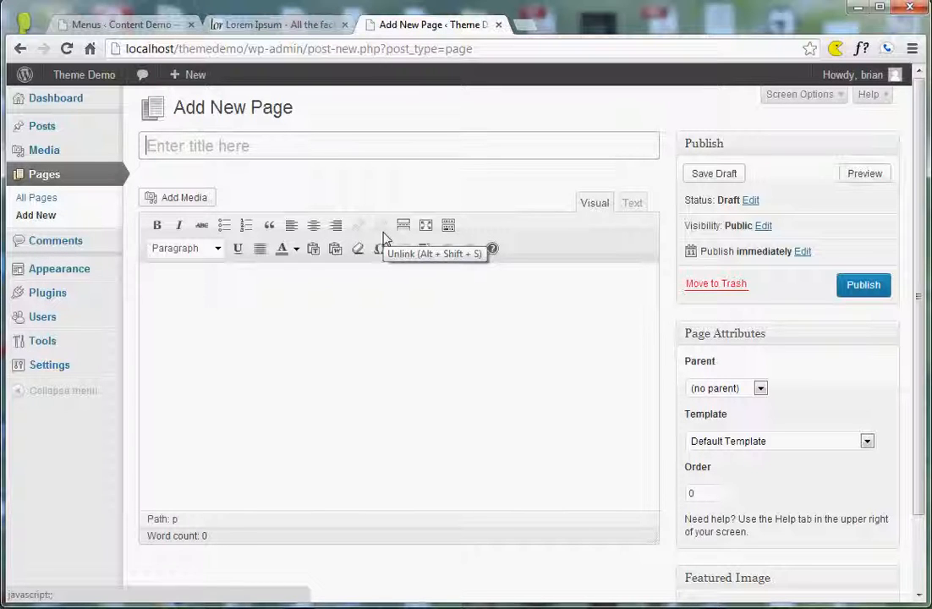
pyautogui.write('about')
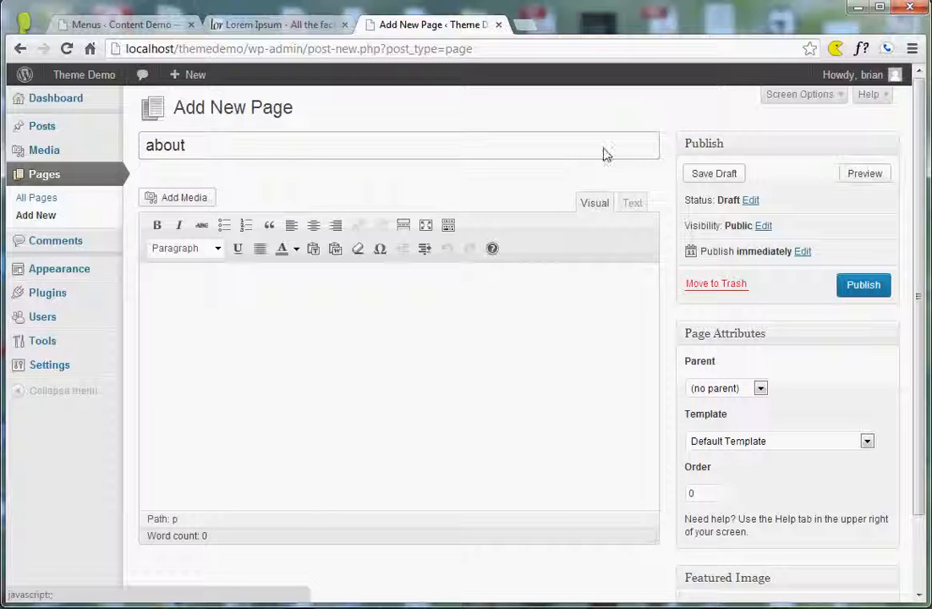
pyautogui.click(854, 288)
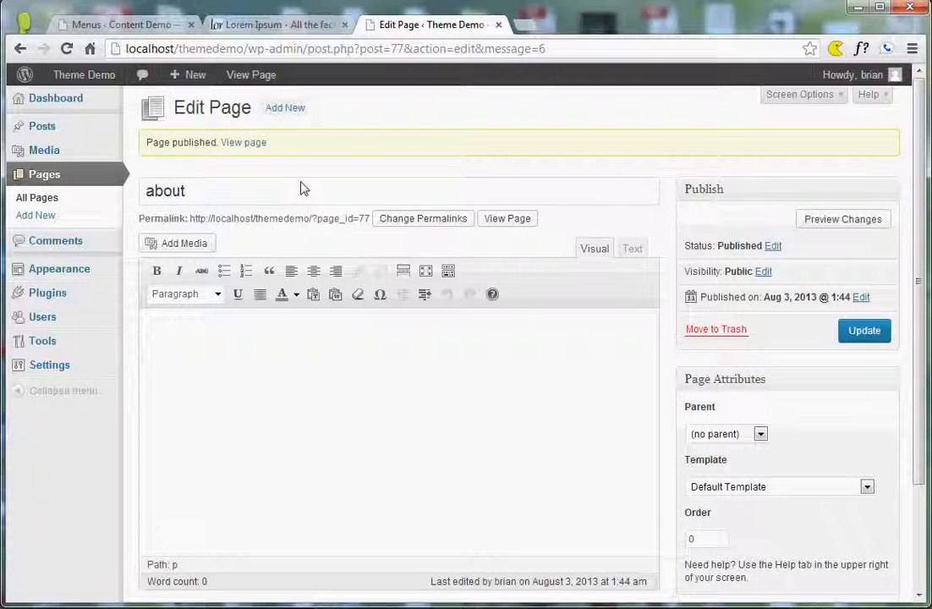
# Check the items of Menu 1 in the menu editor and the navigation on the live site.
pyautogui.moveTo(84, 80)
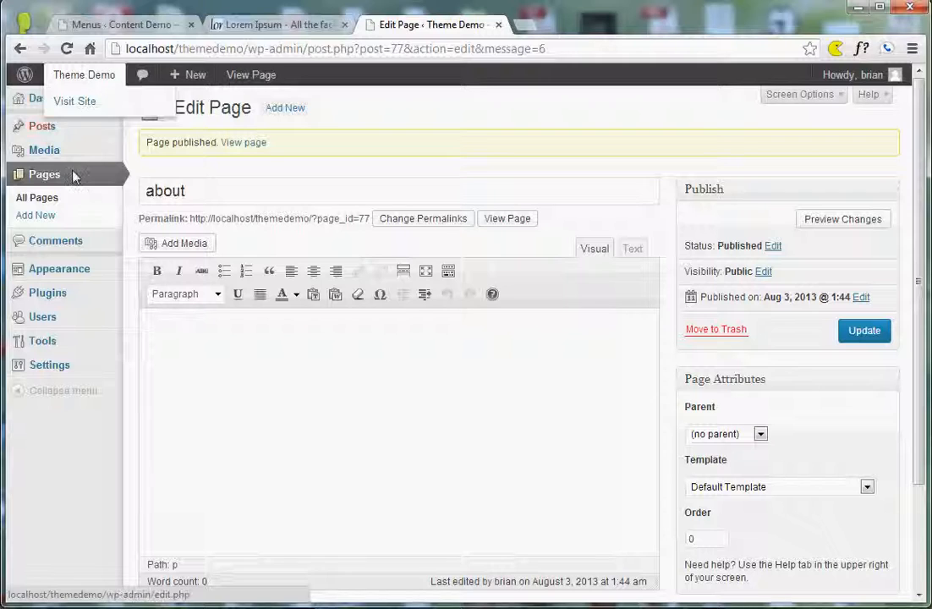
pyautogui.moveTo(12, 272)
pyautogui.click(156, 322)
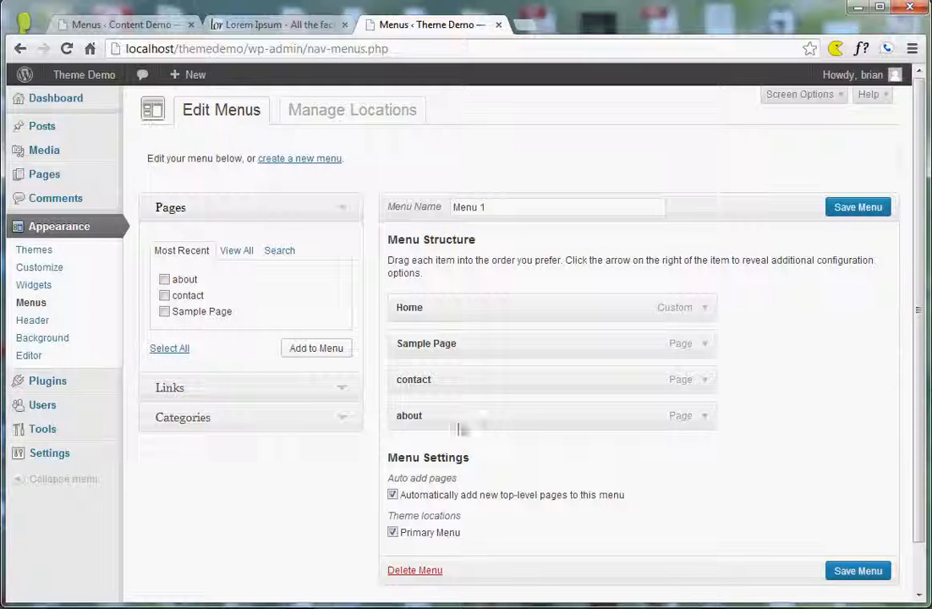
pyautogui.click(83, 77)
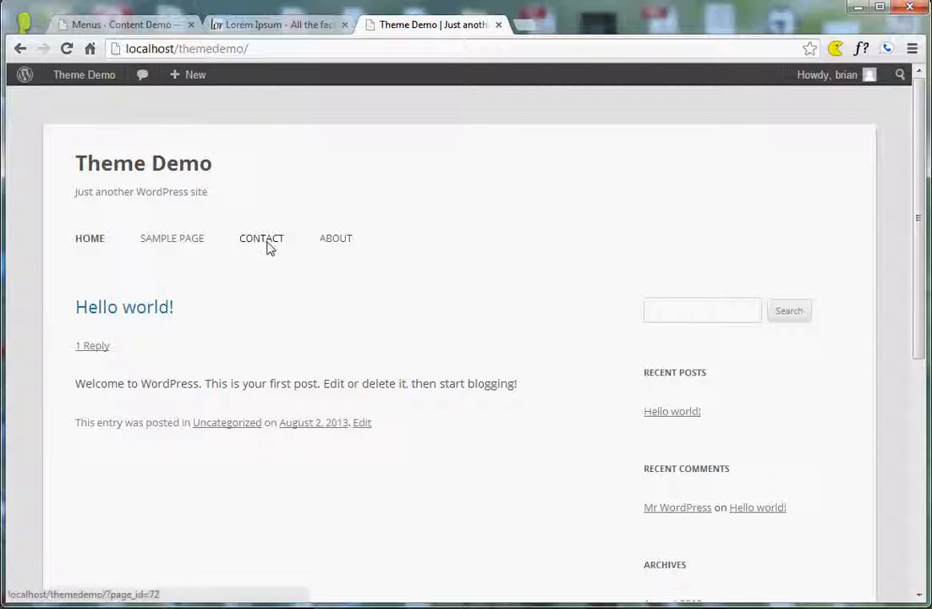
# Turn off automatic adding of new pages in Menu 1, move about above contact, and save the menu.
pyautogui.moveTo(74, 79)
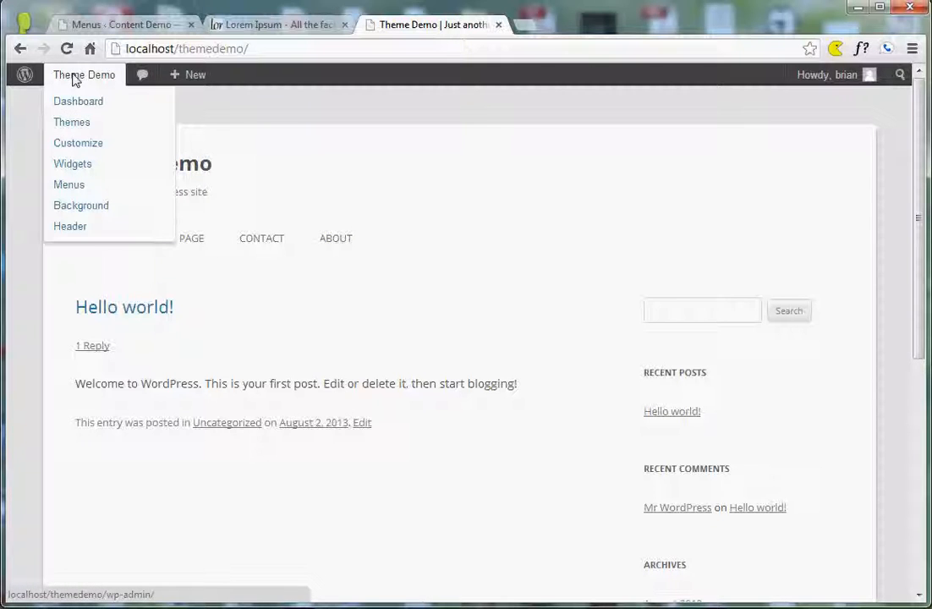
pyautogui.click(89, 189)
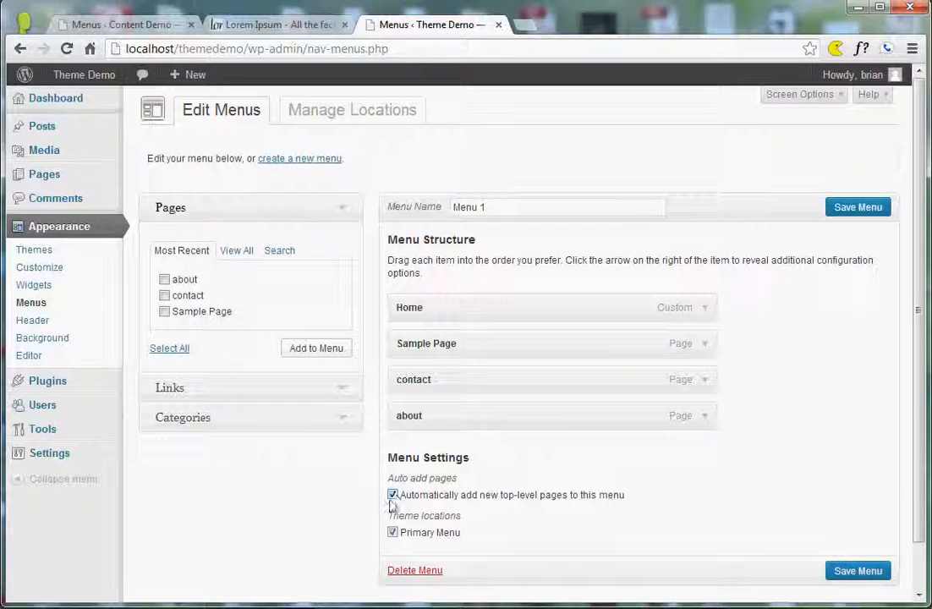
pyautogui.click(393, 495)
pyautogui.moveTo(431, 425); pyautogui.dragTo(430, 388)
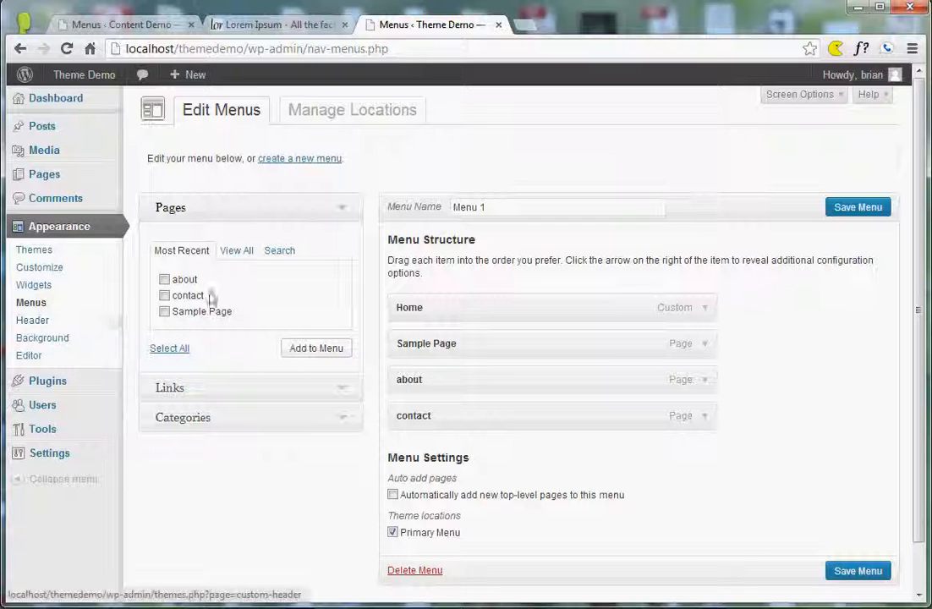
pyautogui.click(857, 570)
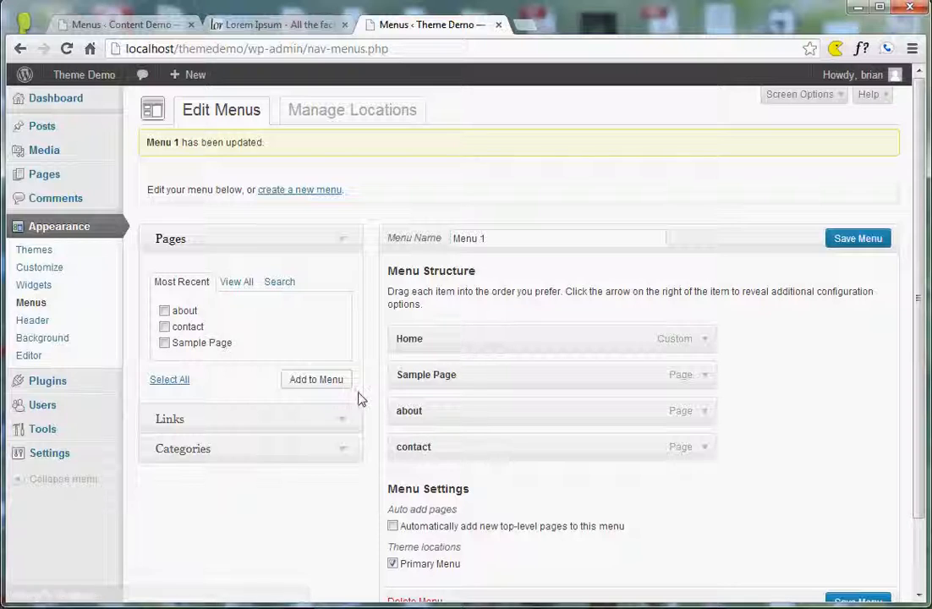
# Create a new page titled "who we are" and publish it.
pyautogui.moveTo(38, 176)
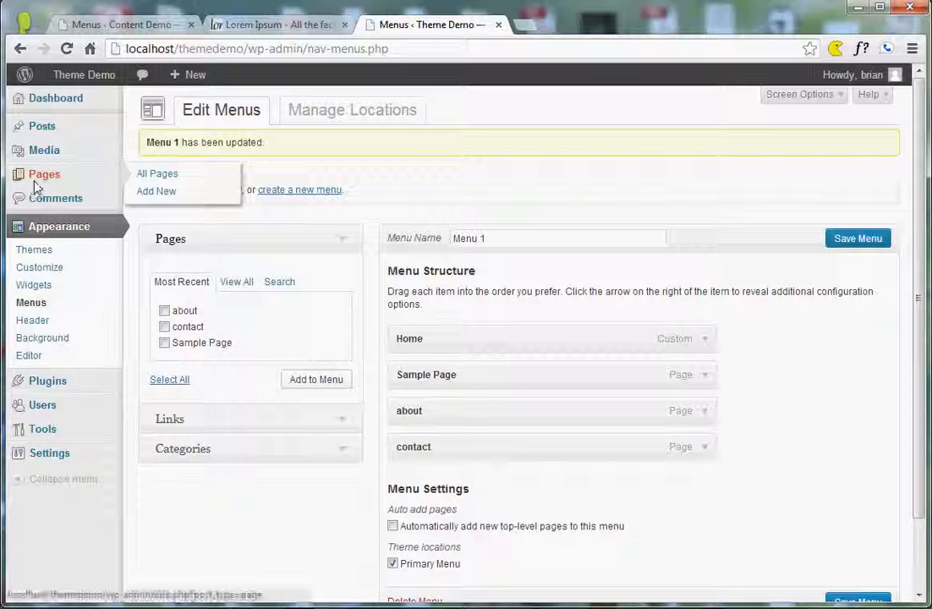
pyautogui.click(163, 190)
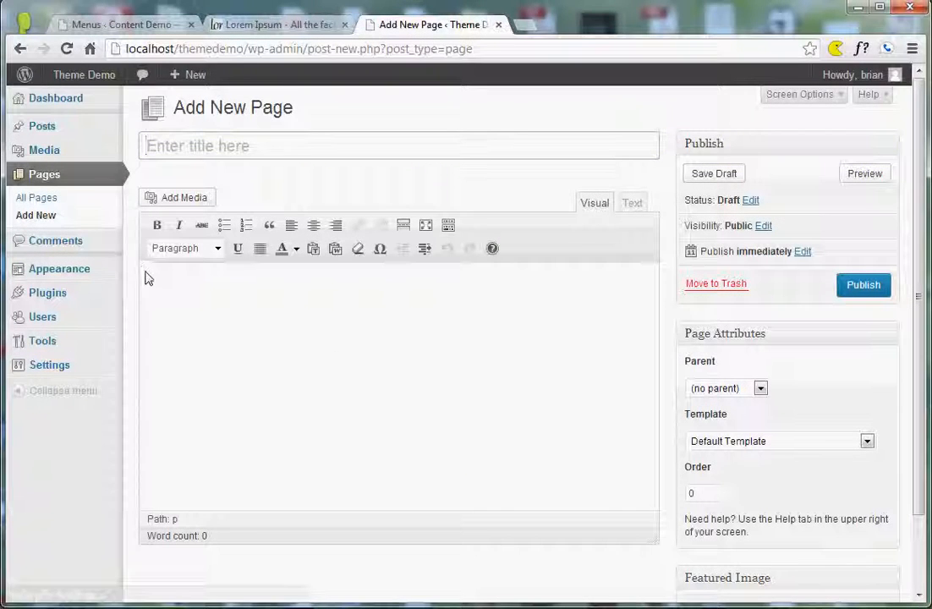
pyautogui.click(211, 155)
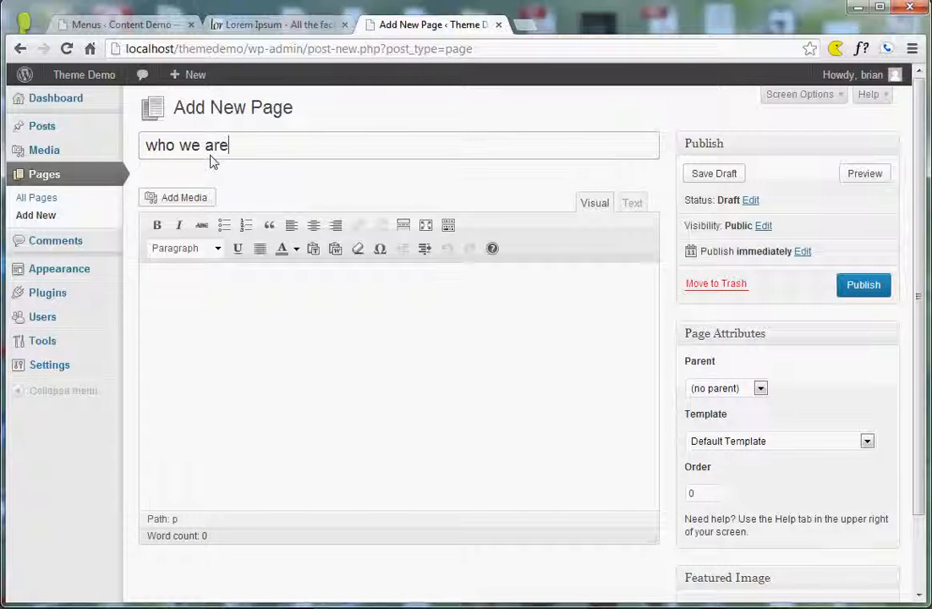
pyautogui.click(862, 287)
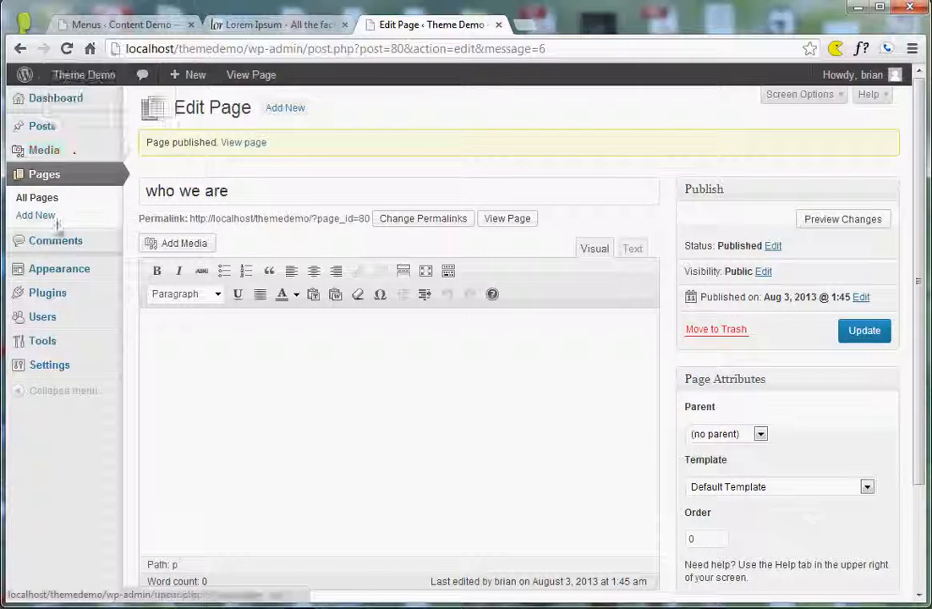
# Open the menu editor, search the site's pages for "who", and add the who we are page to Menu 1.
pyautogui.moveTo(22, 276)
pyautogui.click(173, 325)
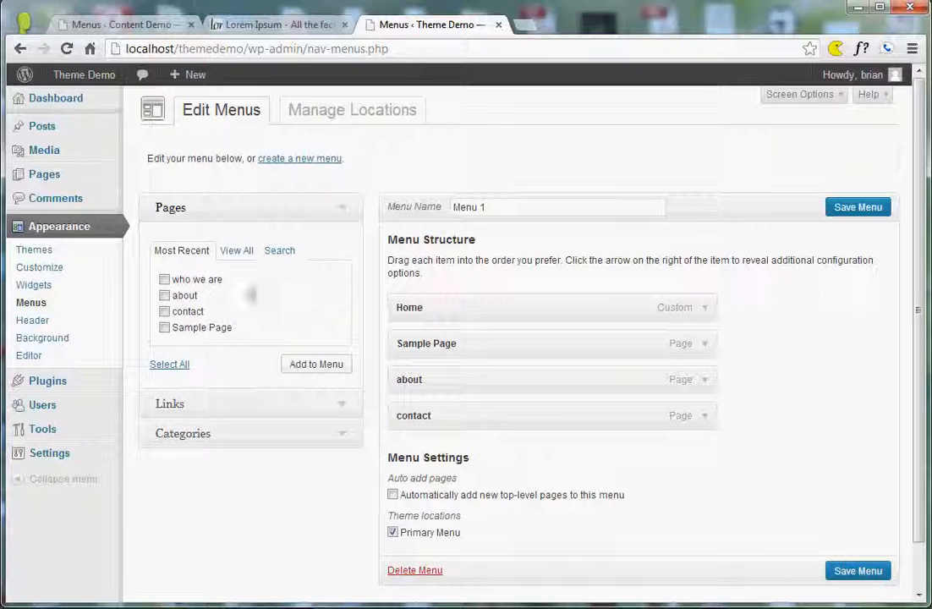
pyautogui.click(185, 283)
pyautogui.click(237, 251)
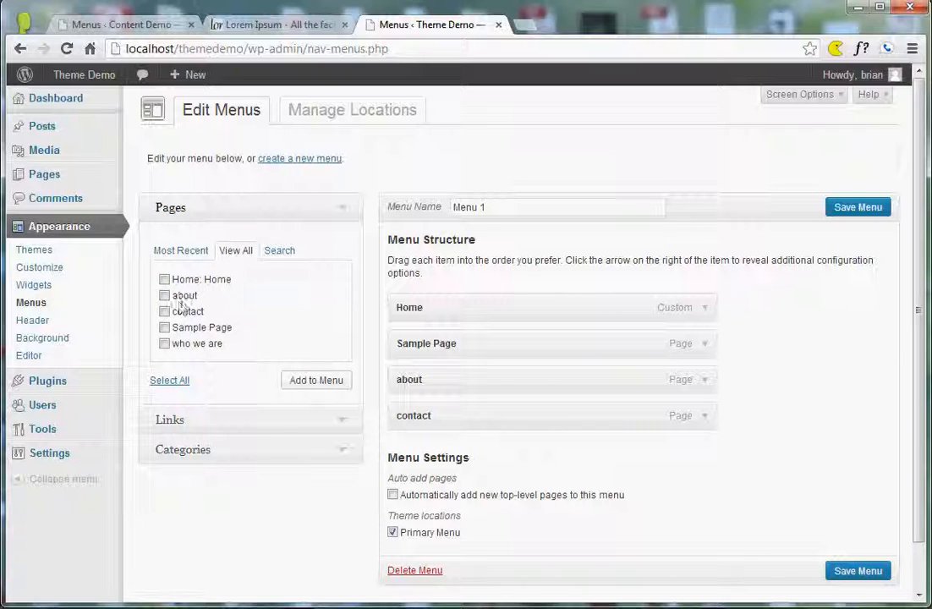
pyautogui.click(274, 252)
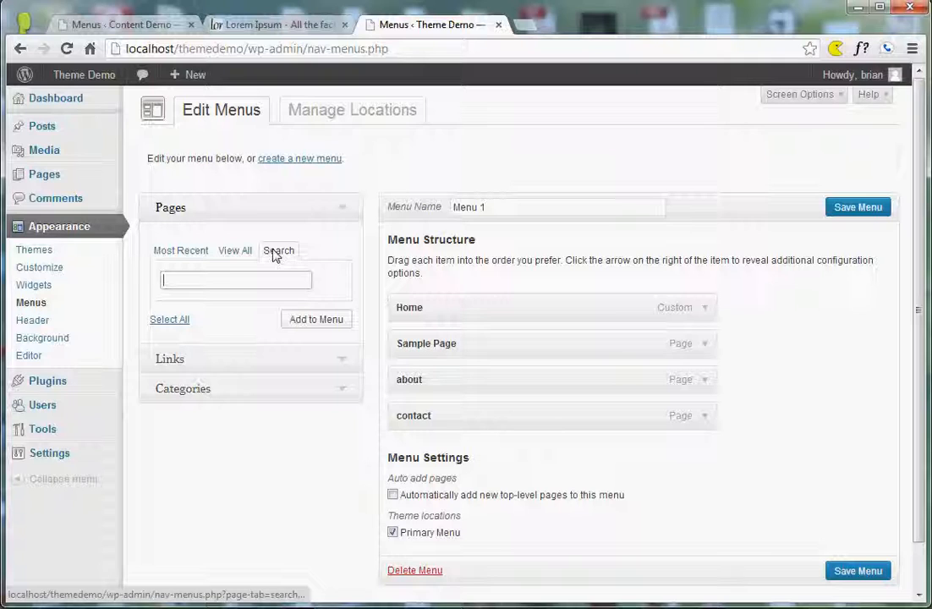
pyautogui.write('who')
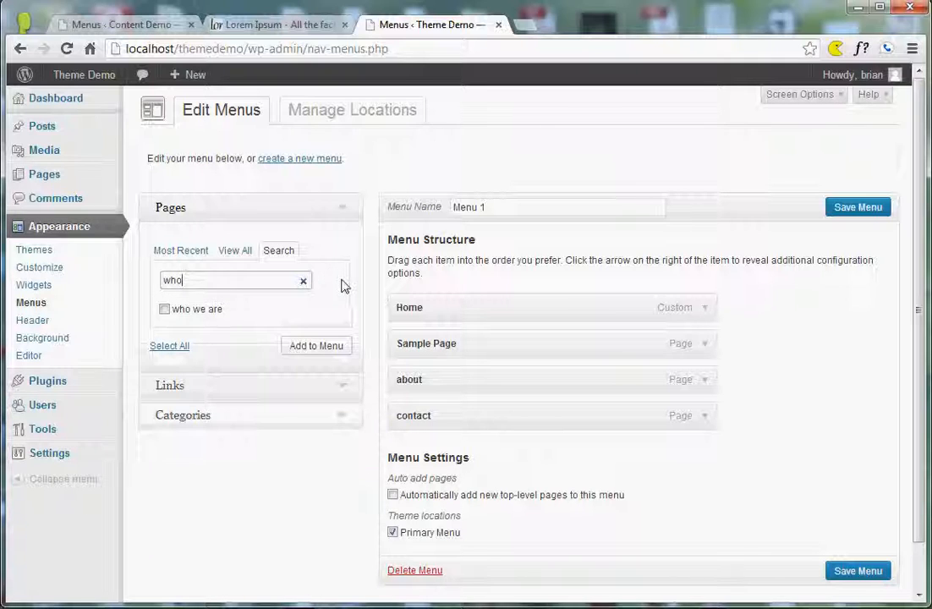
pyautogui.click(164, 310)
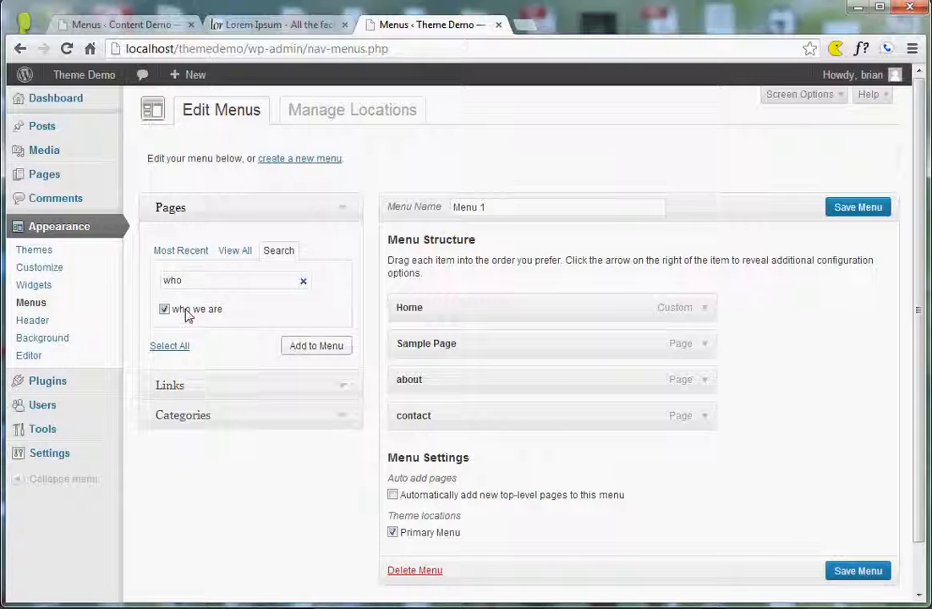
pyautogui.click(314, 348)
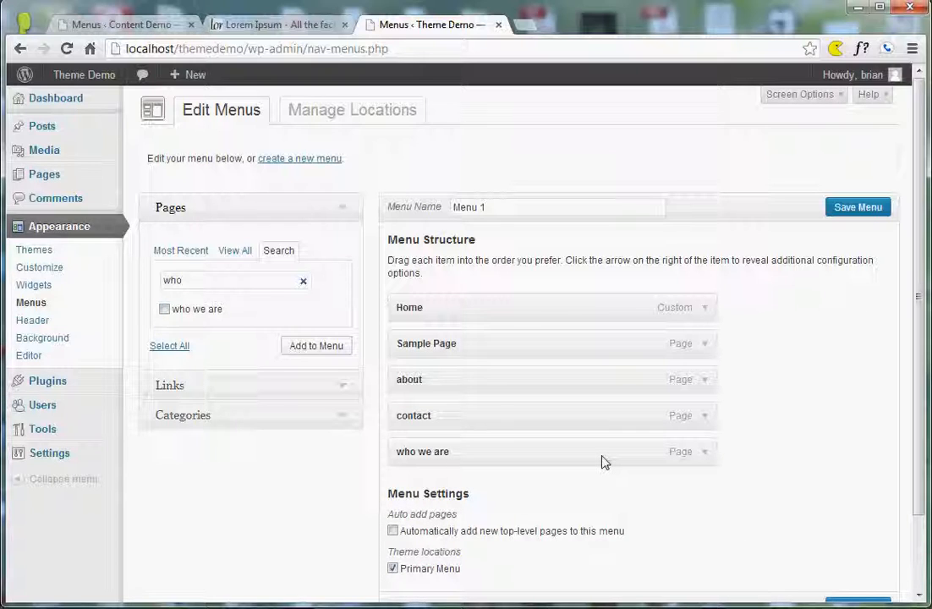
# Make who we are a sub item of about, save Menu 1, and check the about submenu on the live site.
pyautogui.moveTo(604, 462); pyautogui.dragTo(641, 429)
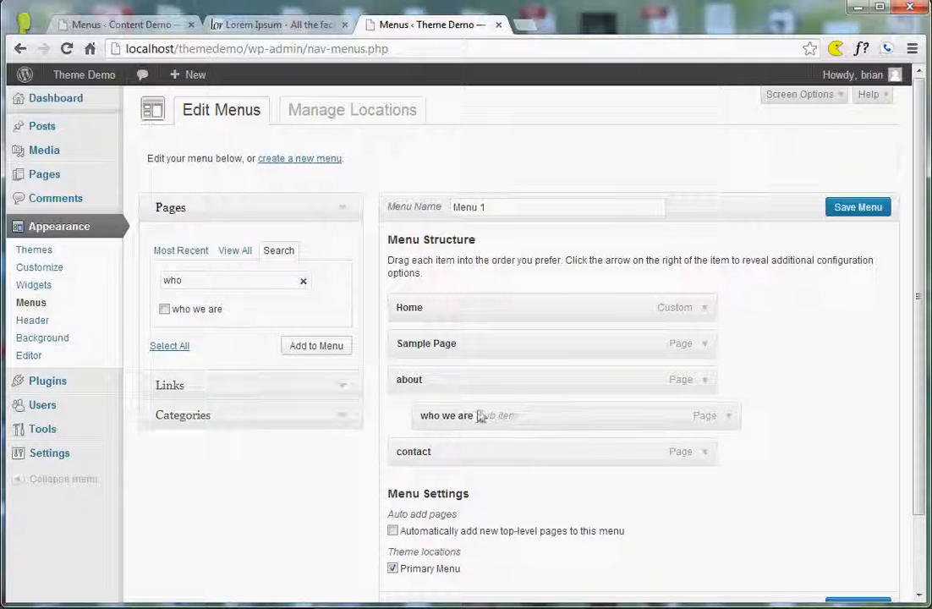
pyautogui.click(845, 207)
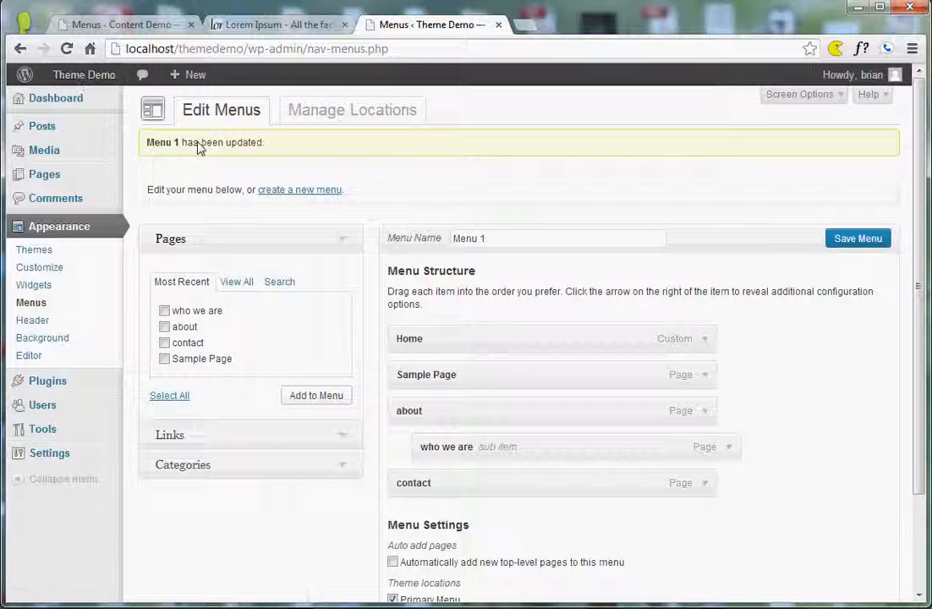
pyautogui.click(78, 76)
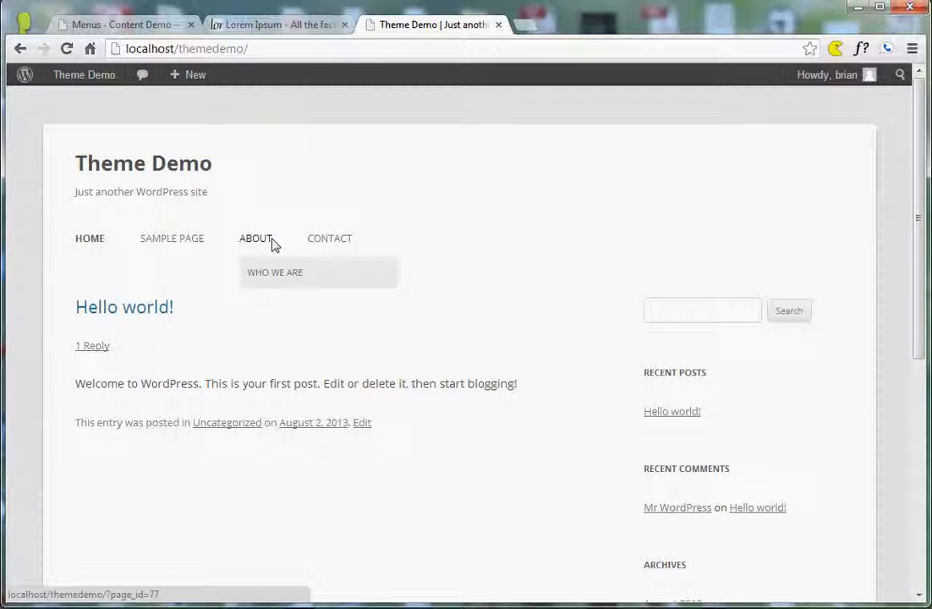
pyautogui.moveTo(266, 244)
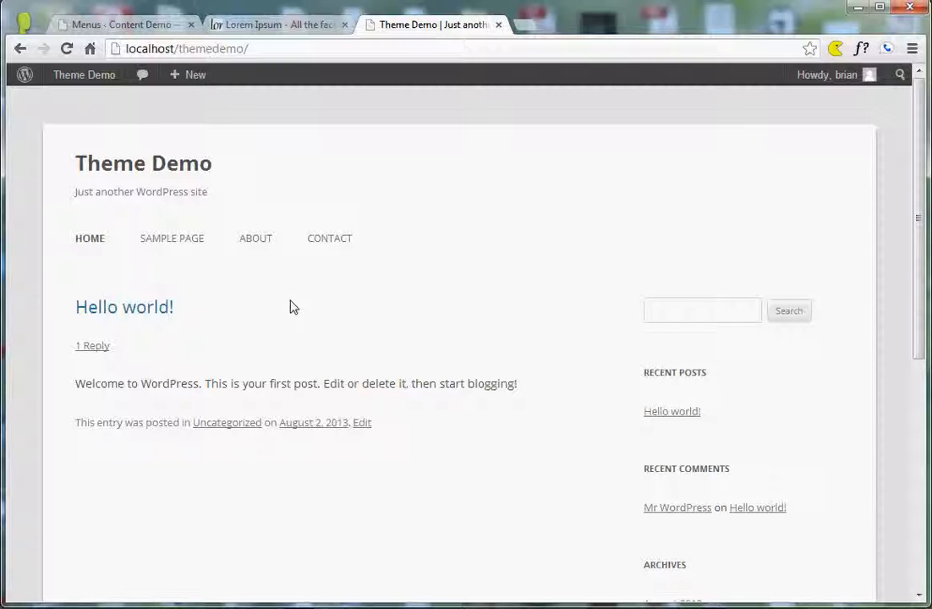
# Return to the menu editor and examine the settings of the Home and Sample Page items in Menu 1.
pyautogui.moveTo(85, 85)
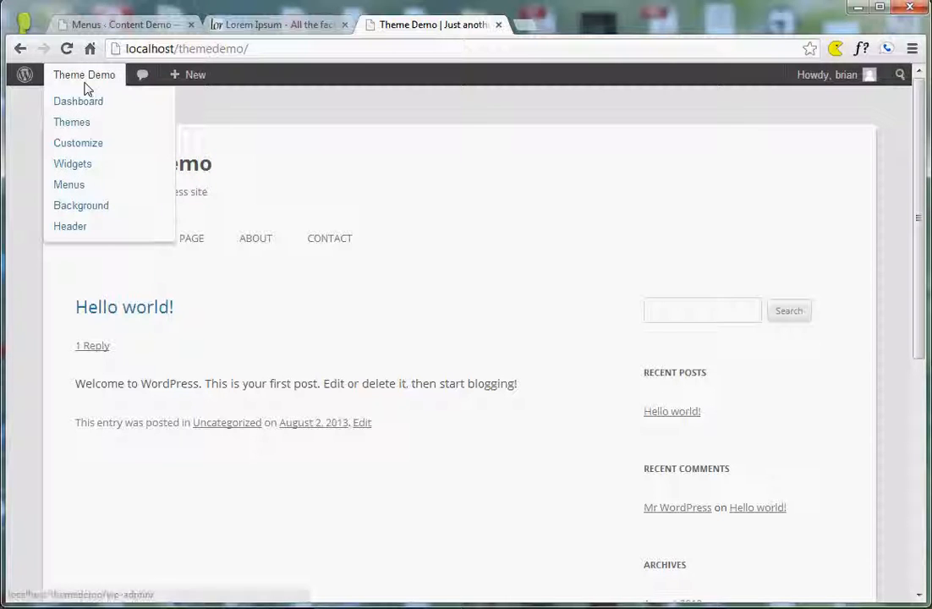
pyautogui.click(86, 185)
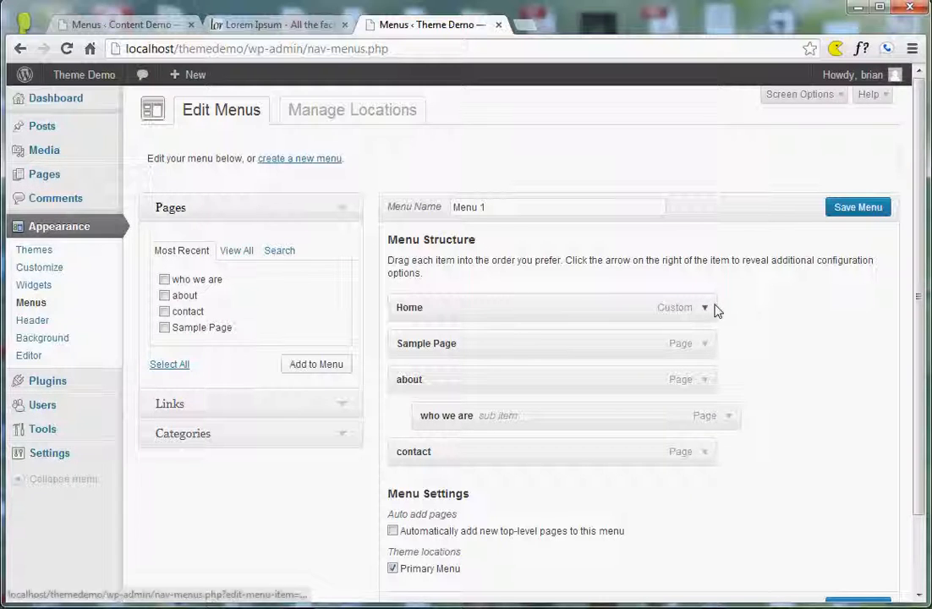
pyautogui.scroll(-1, 715, 309)
pyautogui.click(695, 228)
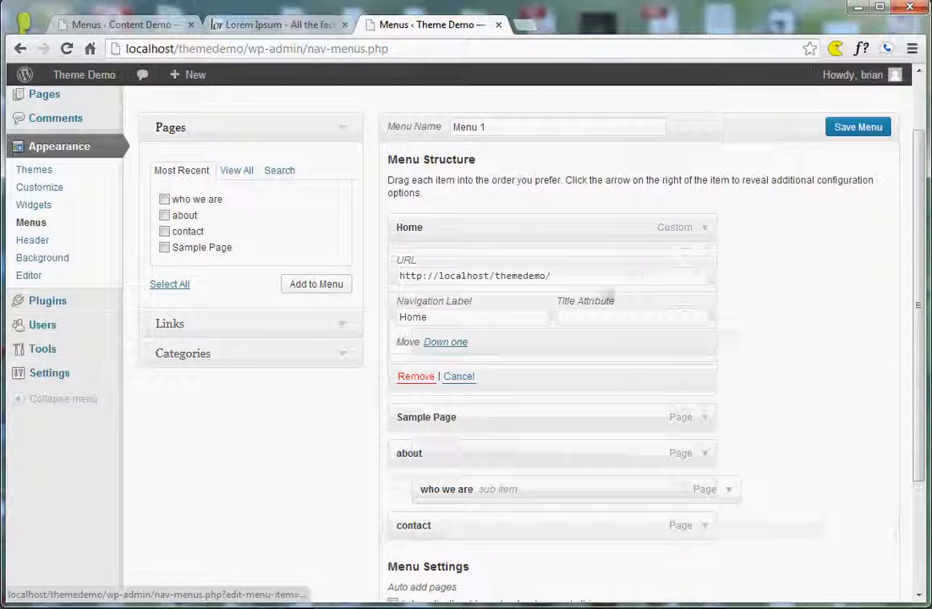
pyautogui.click(703, 228)
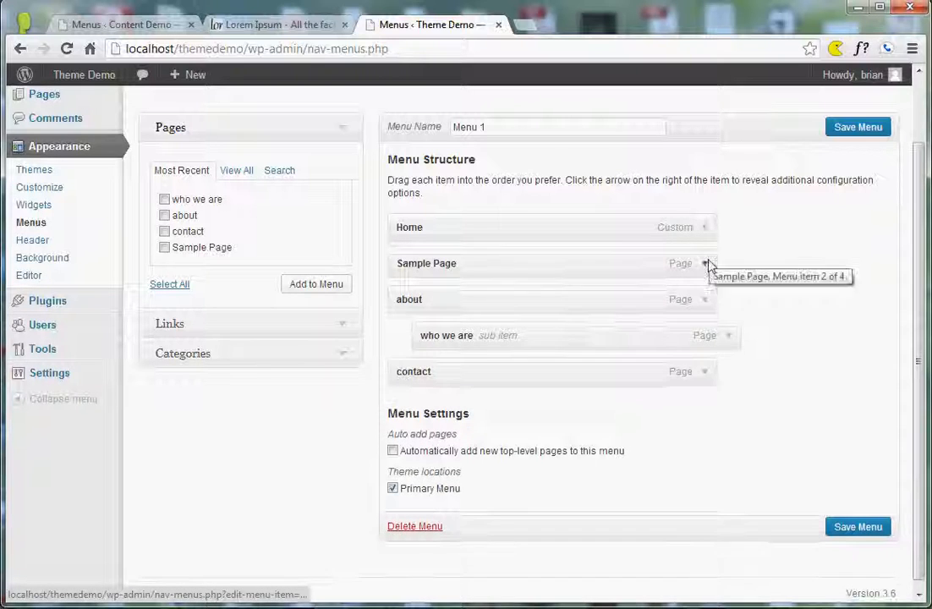
pyautogui.click(705, 268)
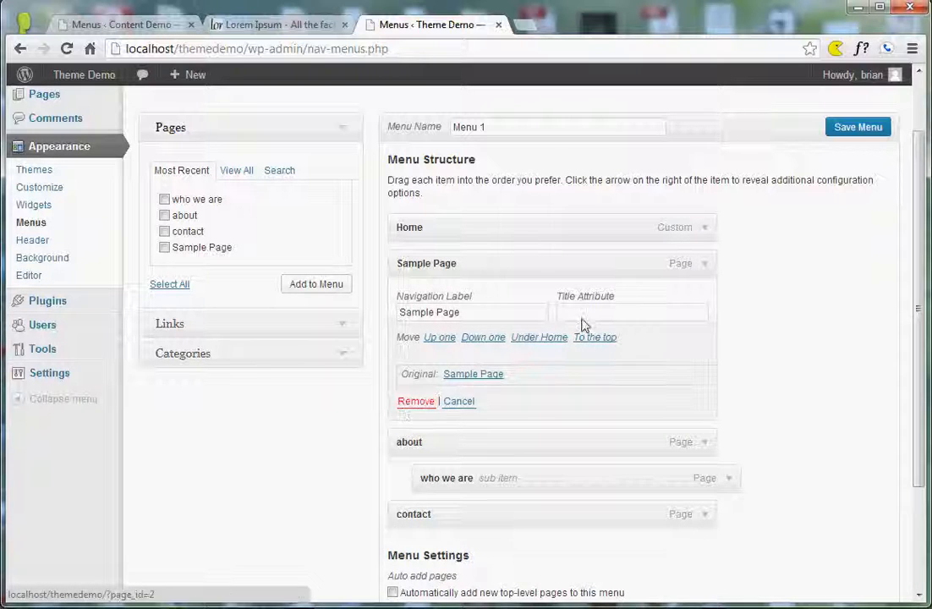
pyautogui.click(702, 228)
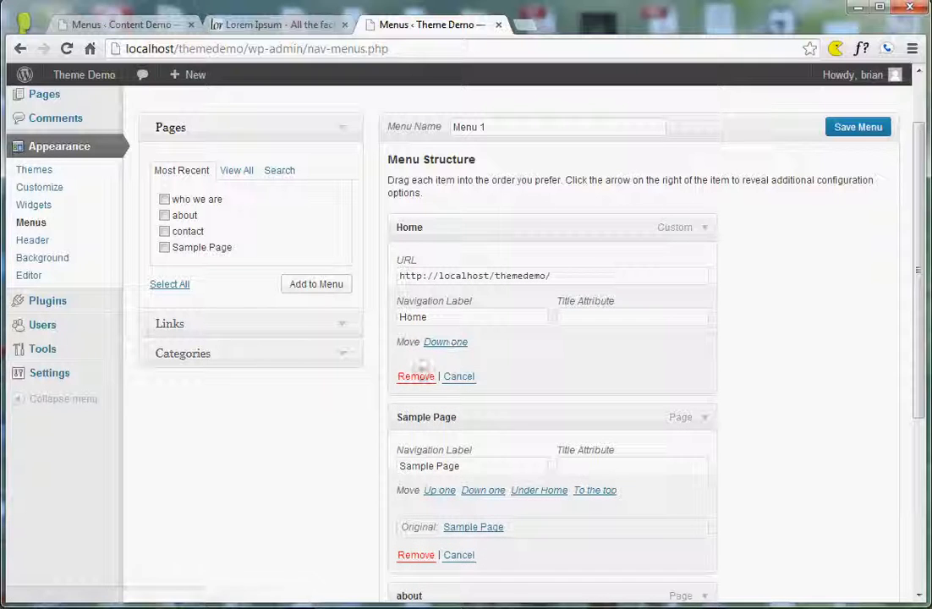
pyautogui.click(706, 230)
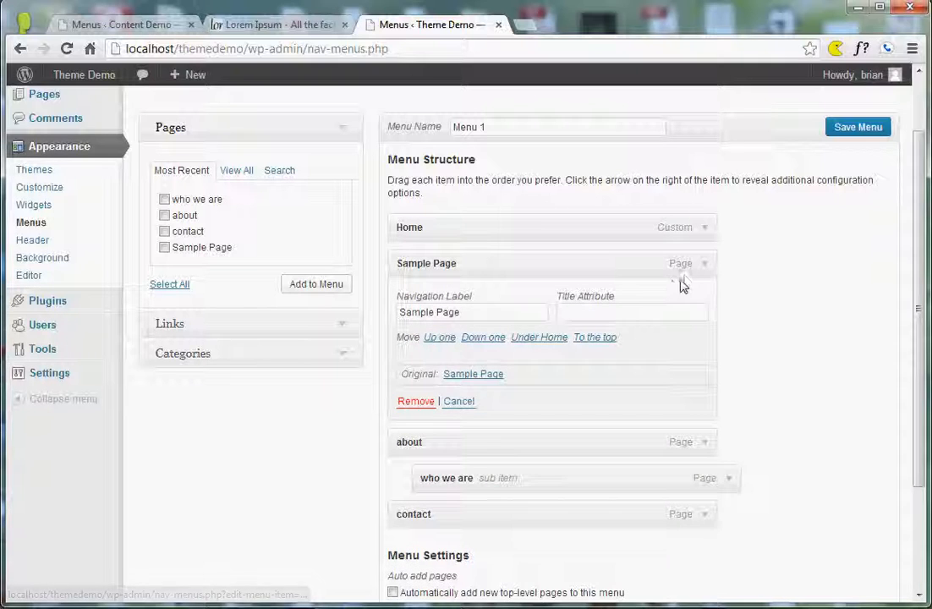
# Change the navigation label of the Sample Page menu item to "Sample".
pyautogui.click(482, 318)
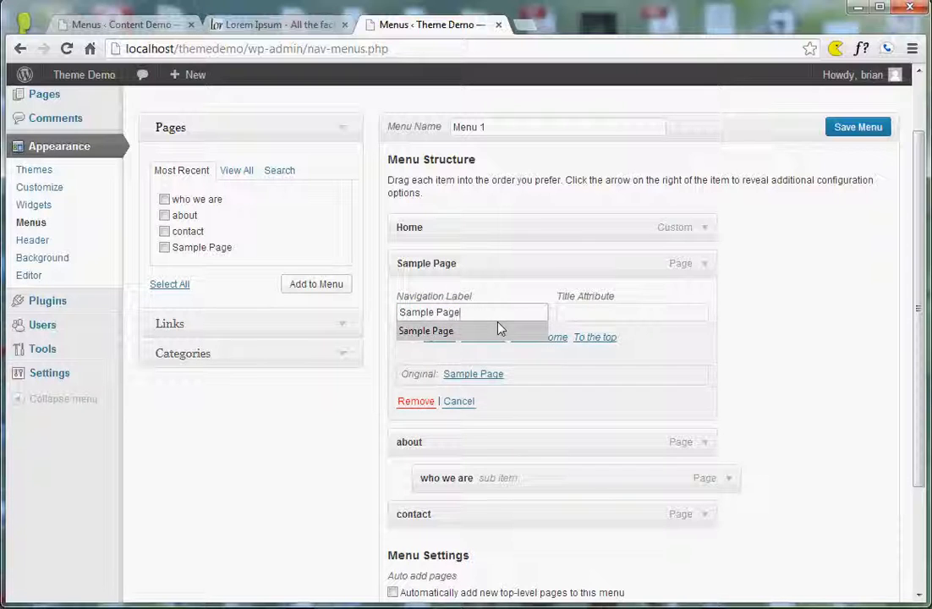
pyautogui.press('BackSpace')
pyautogui.press('BackSpace')
pyautogui.press('BackSpace')
pyautogui.press('BackSpace')
pyautogui.press('BackSpace')
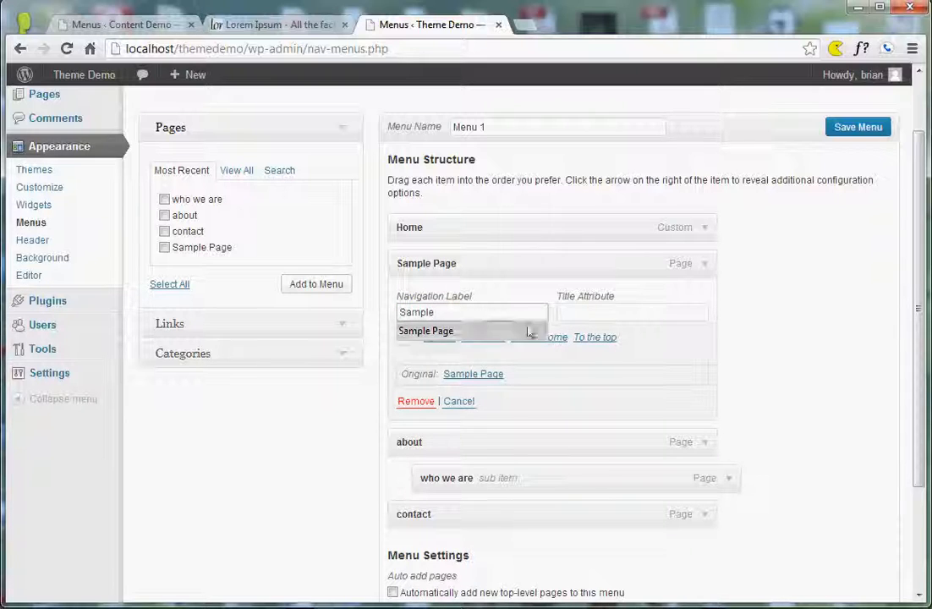
pyautogui.click(734, 342)
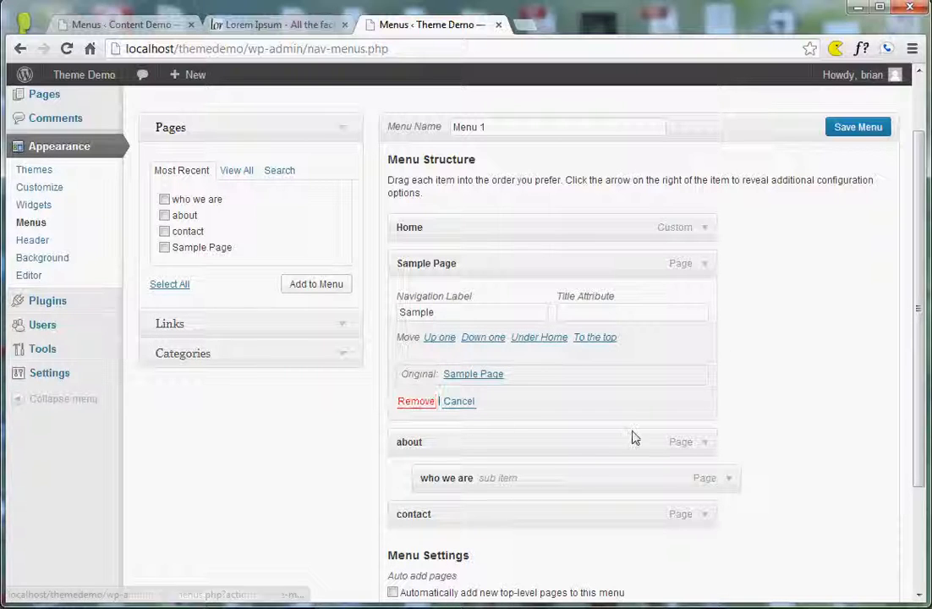
# Recheck the navigation label in the Sample Page item's settings and save Menu 1.
pyautogui.click(705, 263)
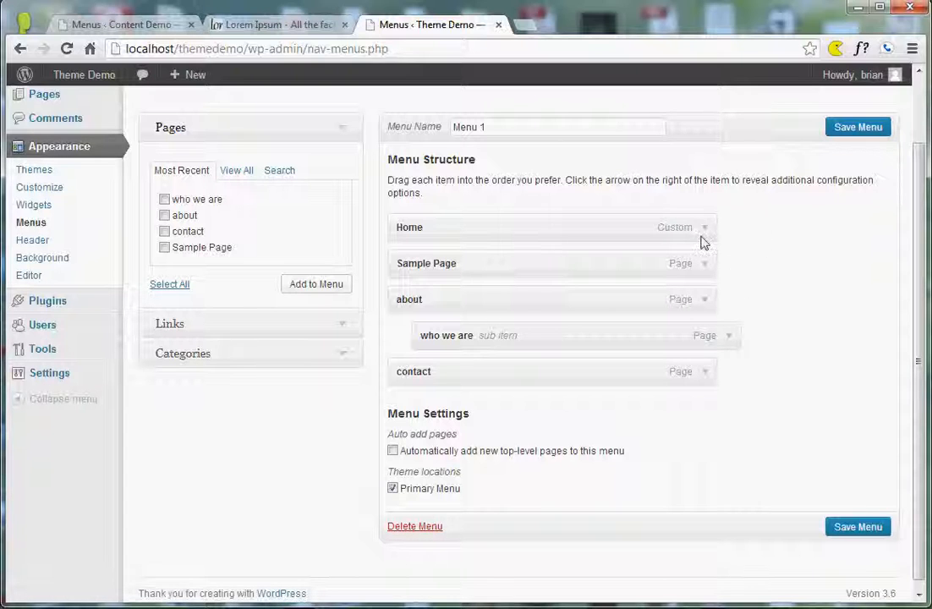
pyautogui.click(705, 264)
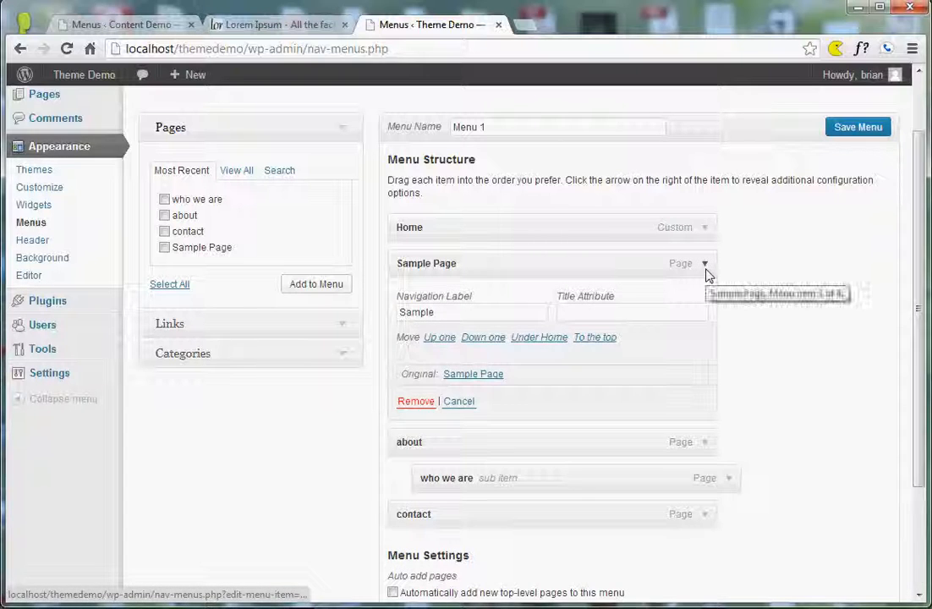
pyautogui.click(706, 269)
pyautogui.moveTo(681, 268); pyautogui.dragTo(678, 291)
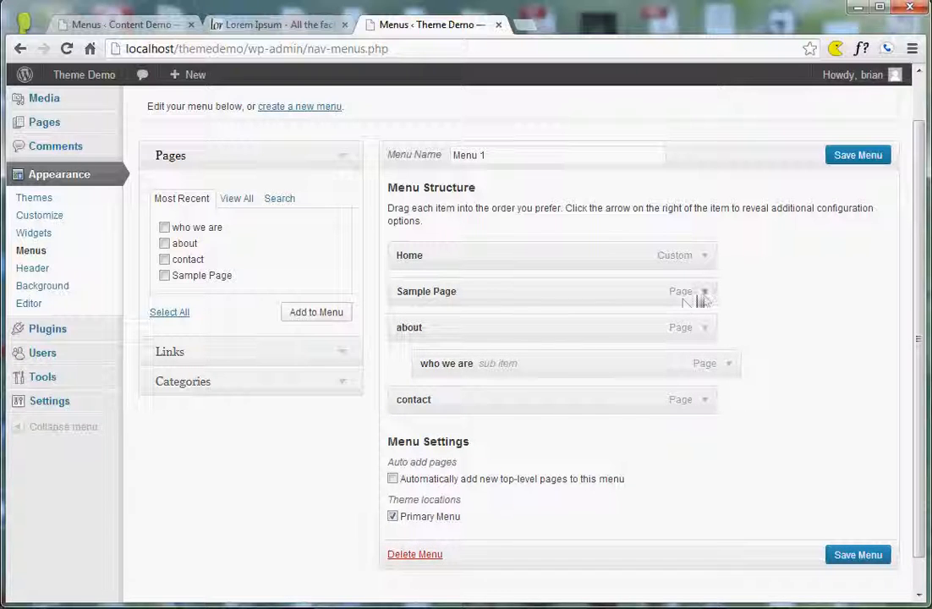
pyautogui.click(703, 292)
pyautogui.click(516, 339)
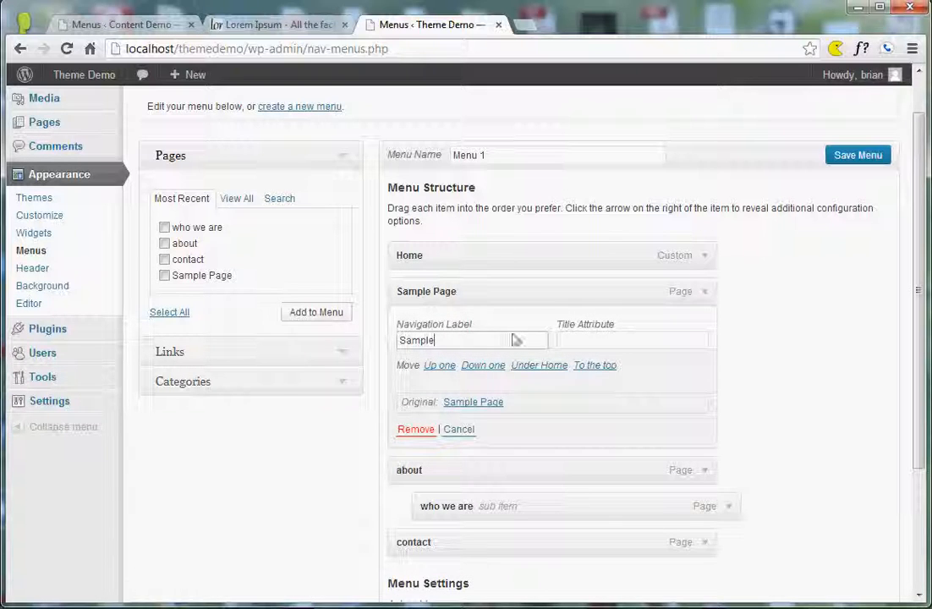
pyautogui.click(854, 156)
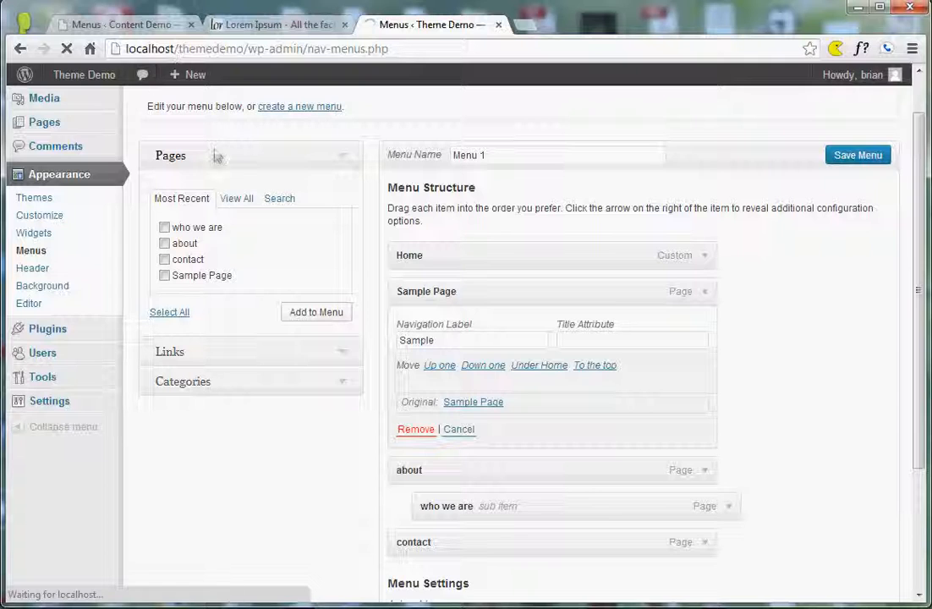
# View the live site in a separate browser tab to check its navigation labels, and close that tab.
pyautogui.rightClick(102, 78)
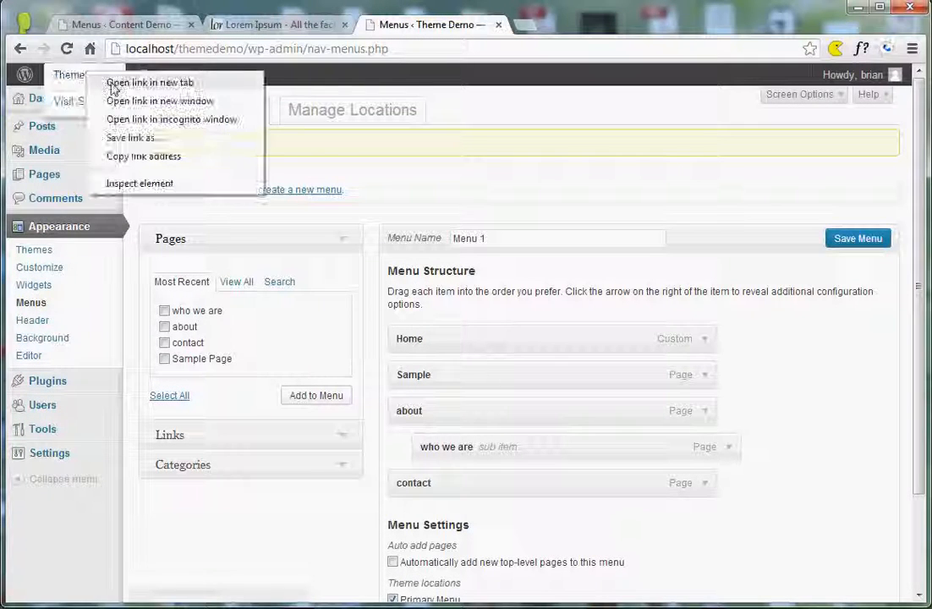
pyautogui.click(114, 84)
pyautogui.click(563, 31)
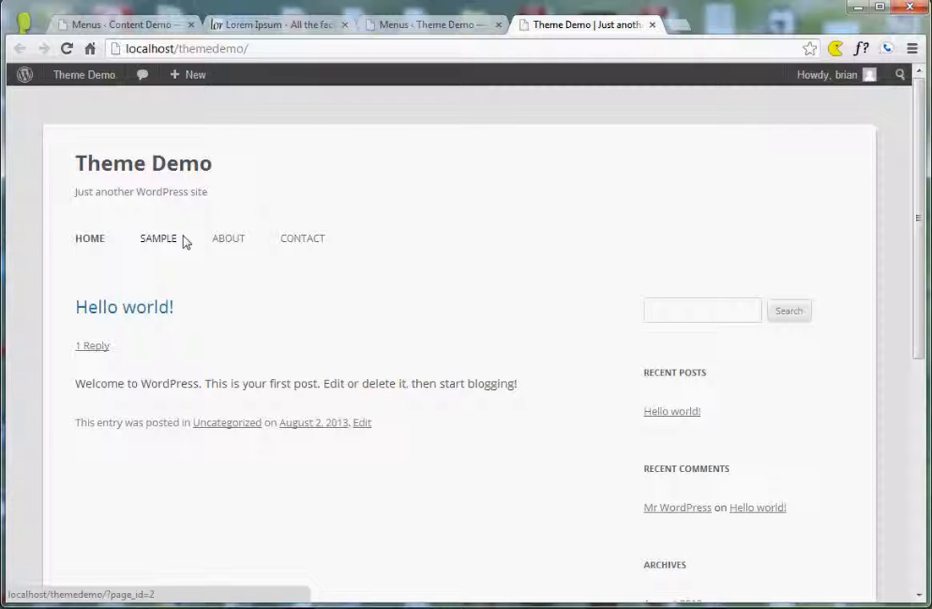
pyautogui.click(652, 25)
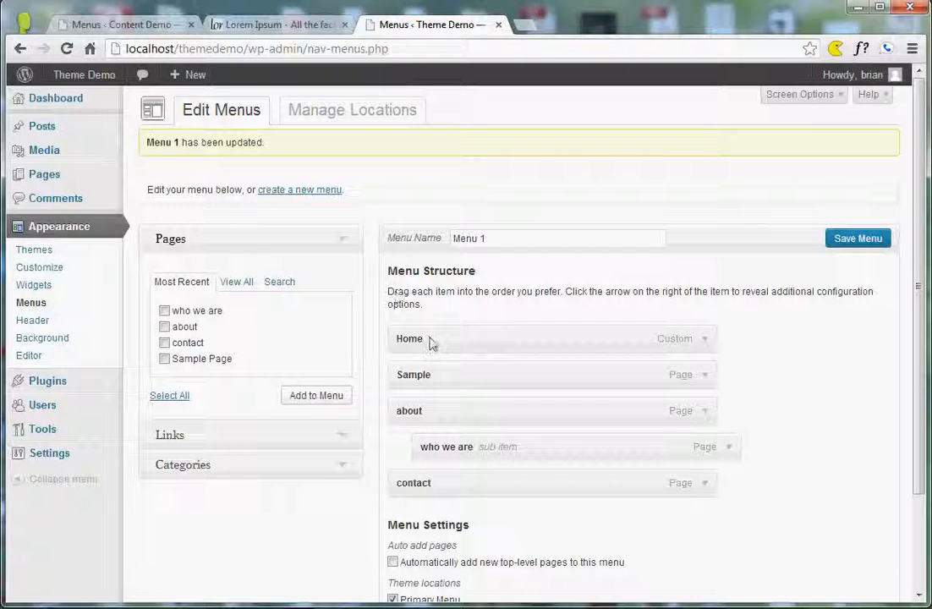
# Add a custom link to Menu 1 with the owner's website URL and their first name plus "site" as link text, and open its settings.
pyautogui.scroll(-3, 430, 345)
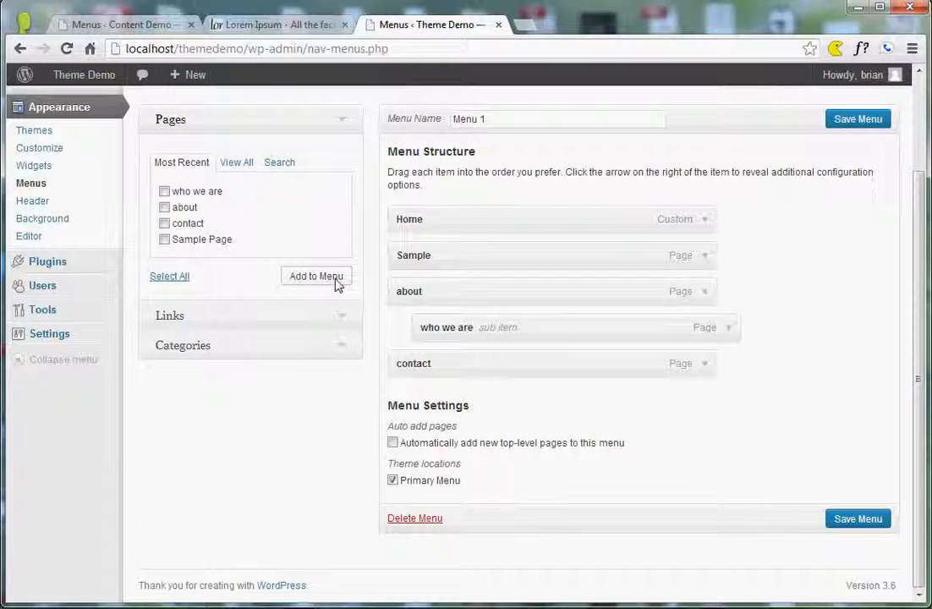
pyautogui.click(170, 324)
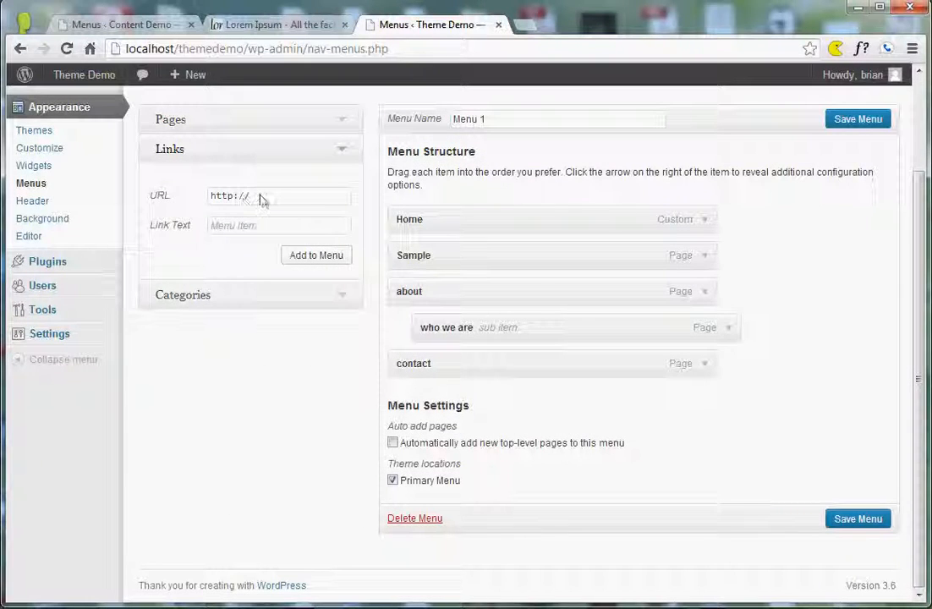
pyautogui.click(279, 205)
pyautogui.click(236, 232)
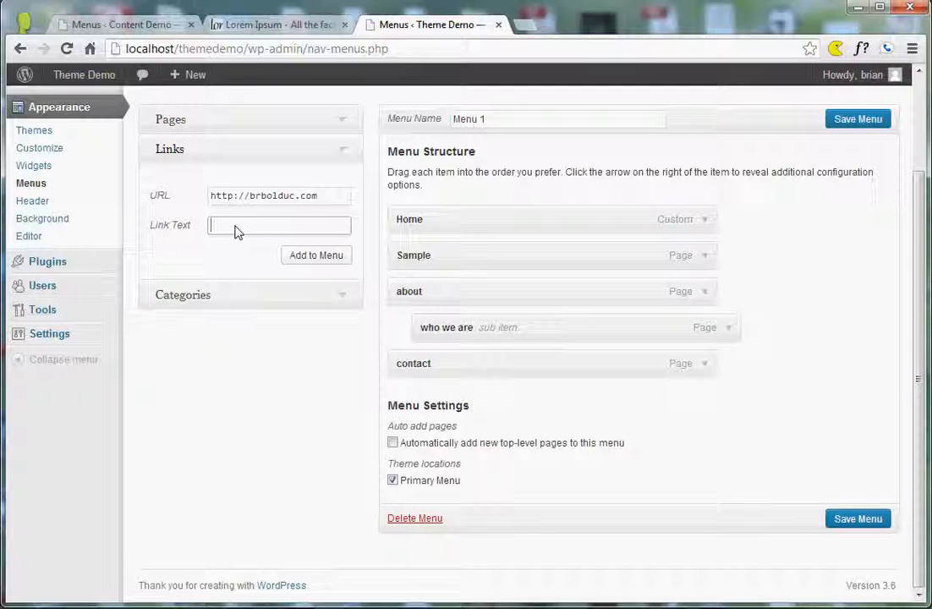
pyautogui.write('brian')
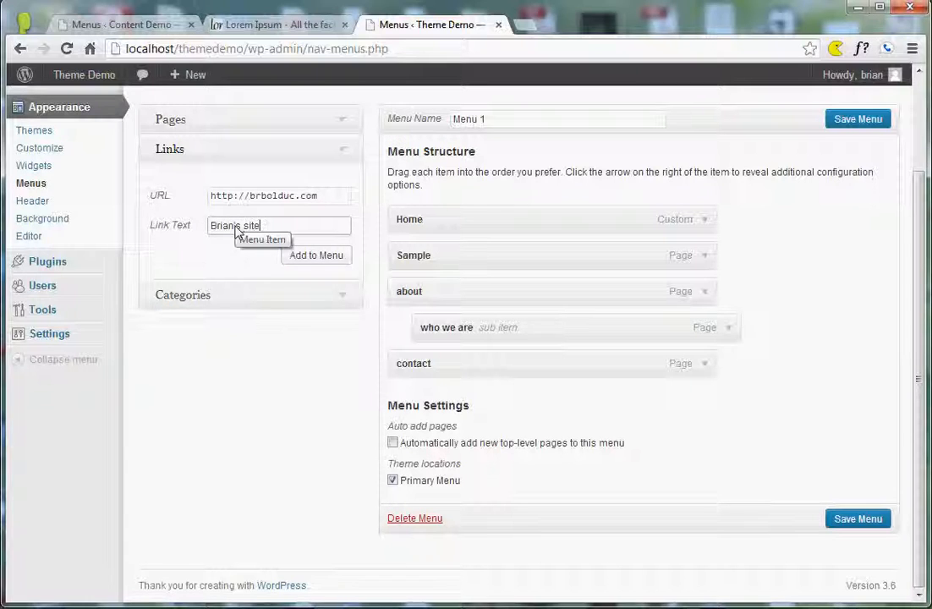
pyautogui.click(317, 255)
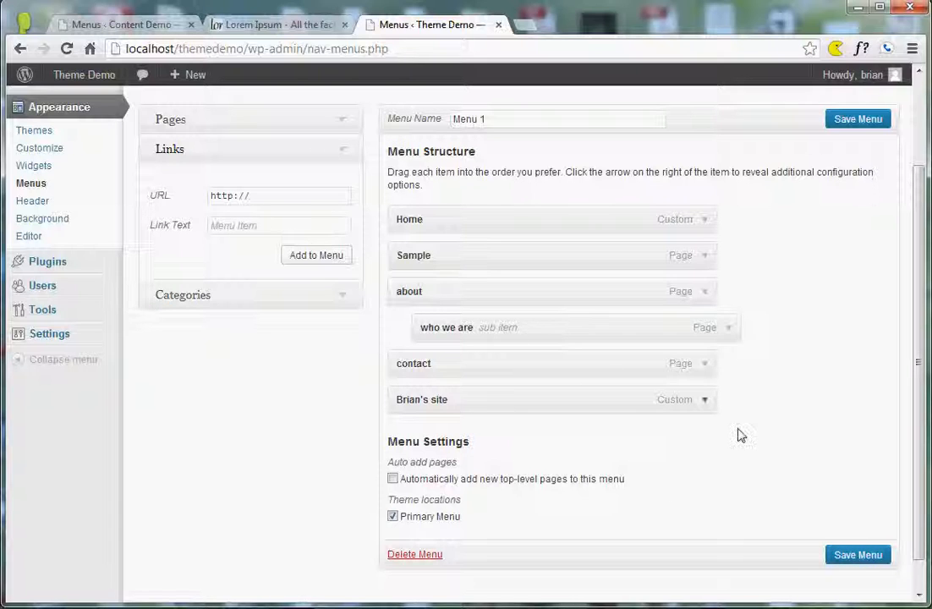
pyautogui.click(704, 400)
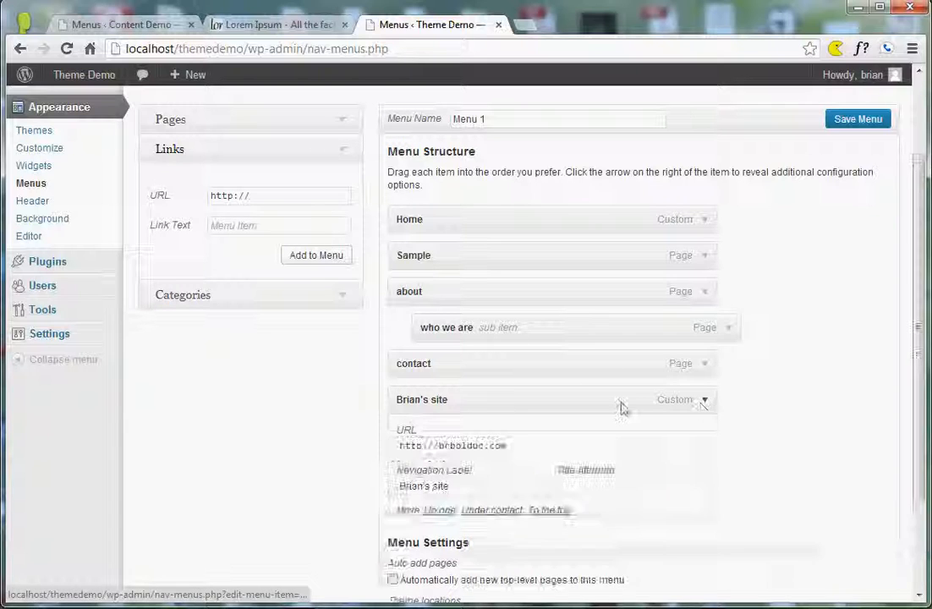
pyautogui.click(471, 497)
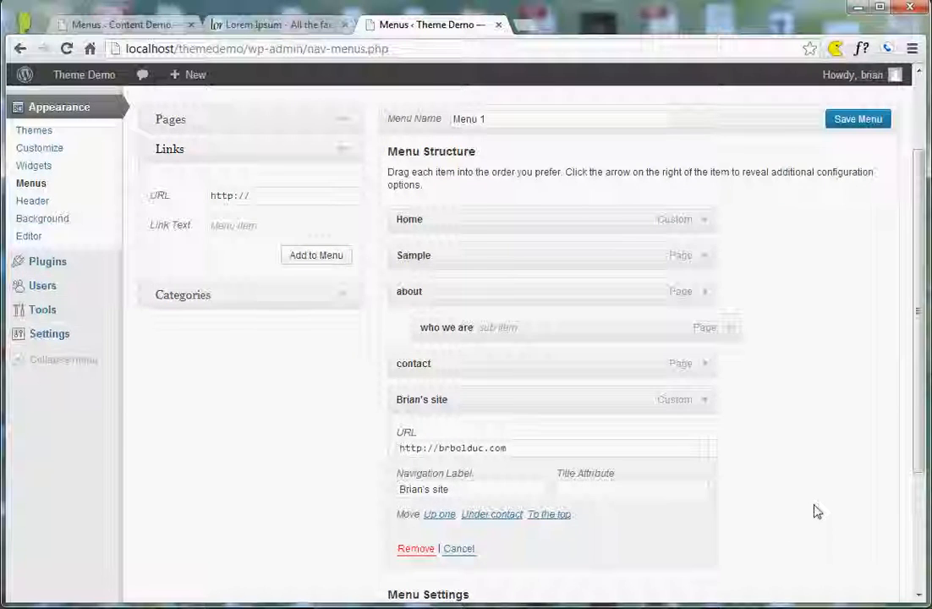
# Save Menu 1, move the contact item below the custom link, and save the new order.
pyautogui.scroll(-3, 815, 509)
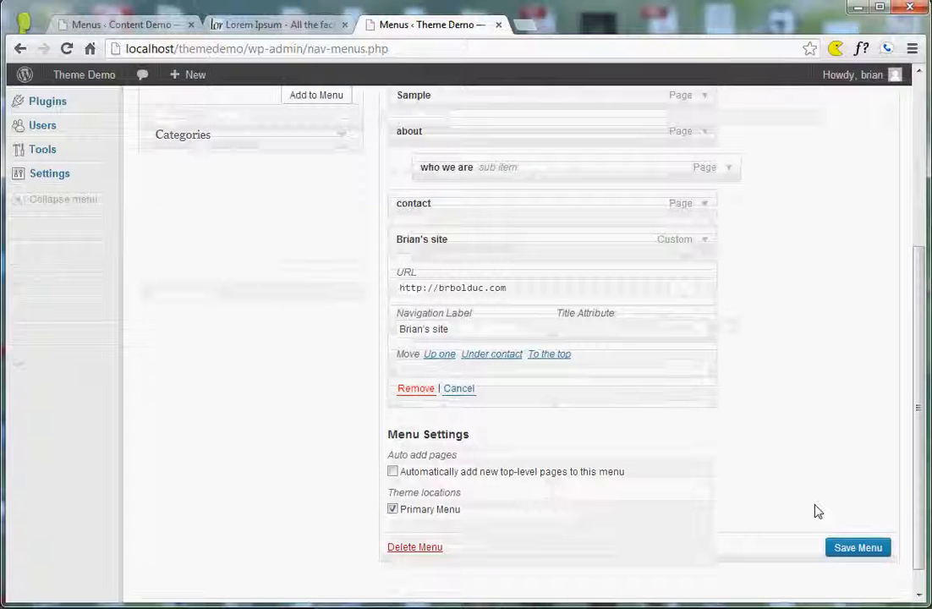
pyautogui.click(871, 552)
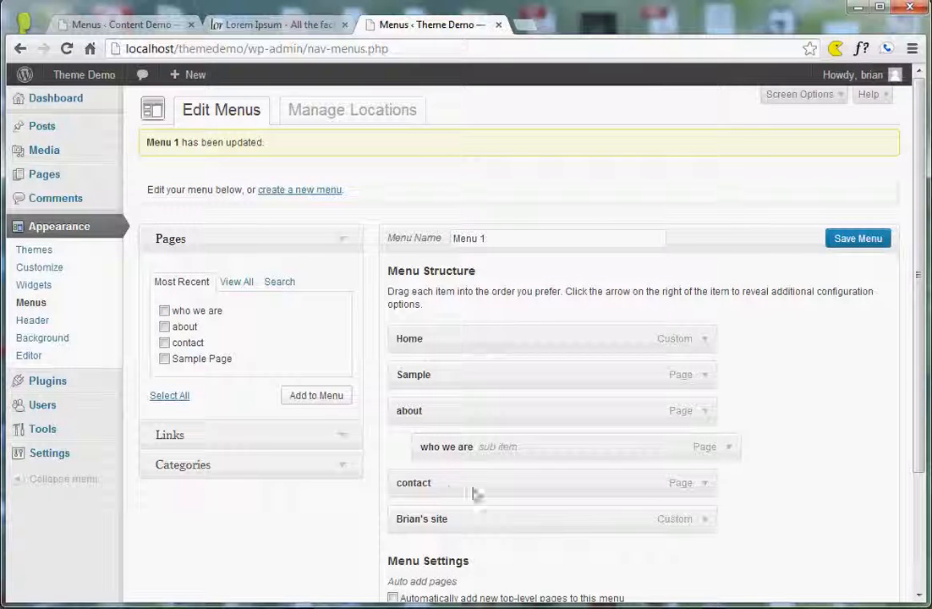
pyautogui.moveTo(442, 495); pyautogui.dragTo(448, 533)
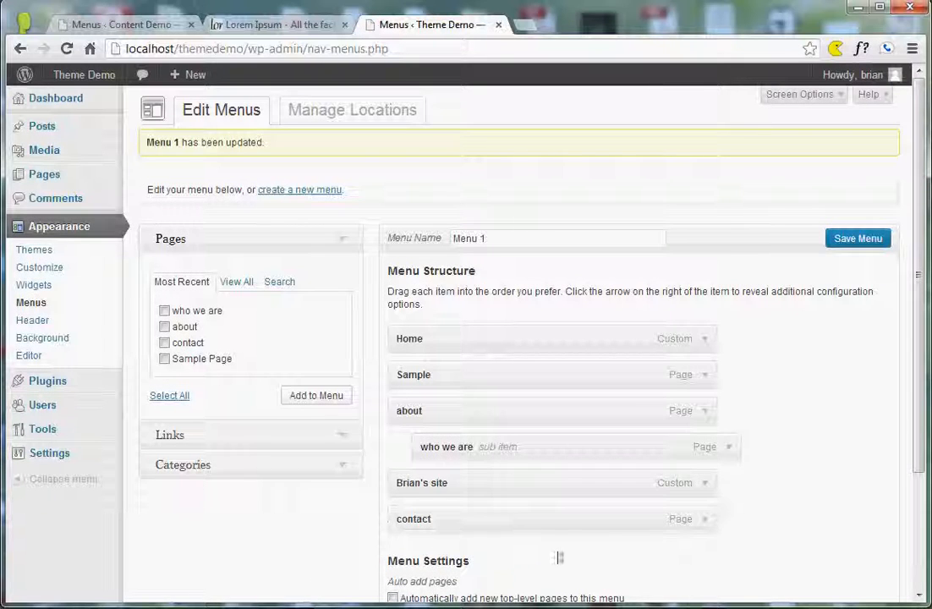
pyautogui.scroll(-2, 690, 531)
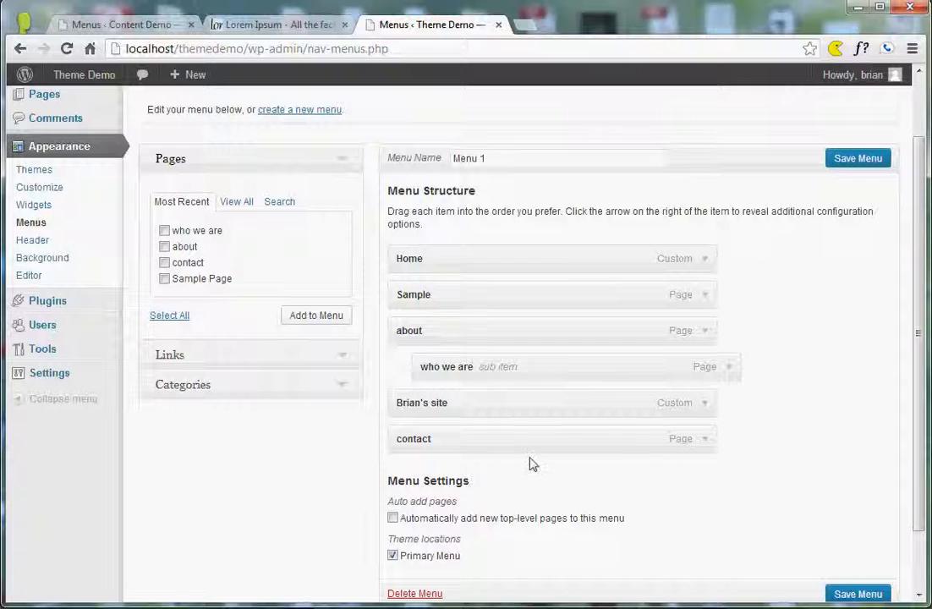
pyautogui.click(856, 594)
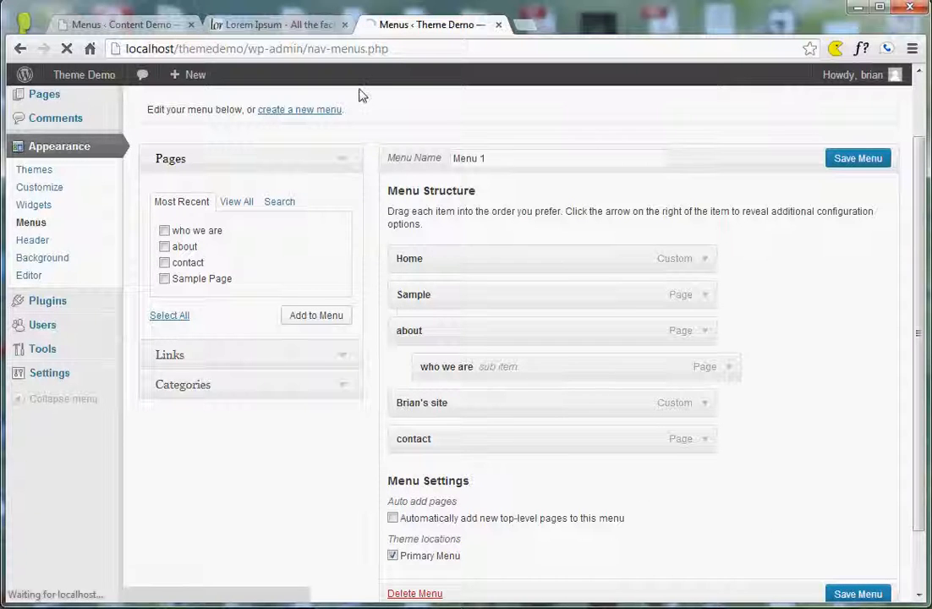
# View the live site, follow the custom link in its navigation to check its destination, and return to the site.
pyautogui.moveTo(82, 77)
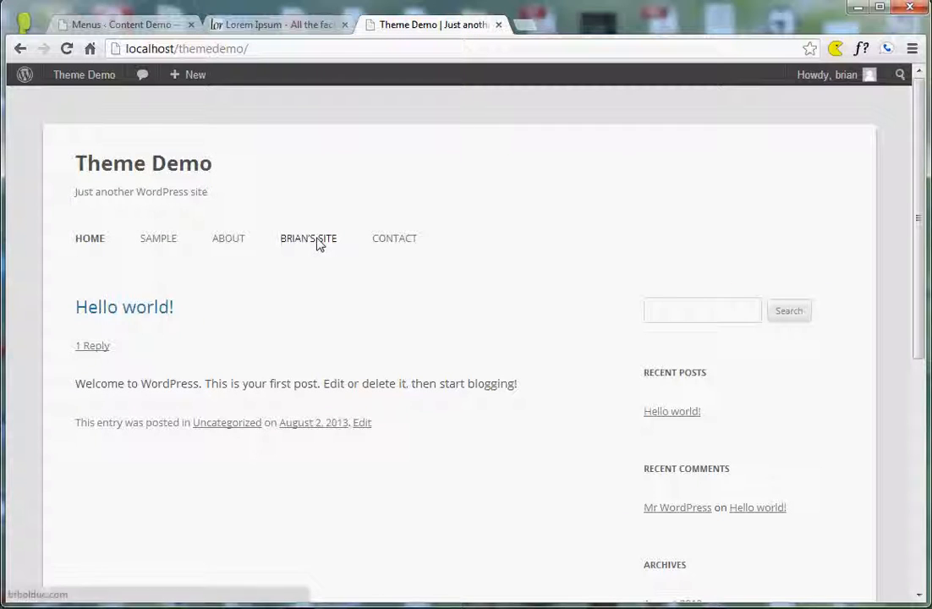
pyautogui.click(319, 243)
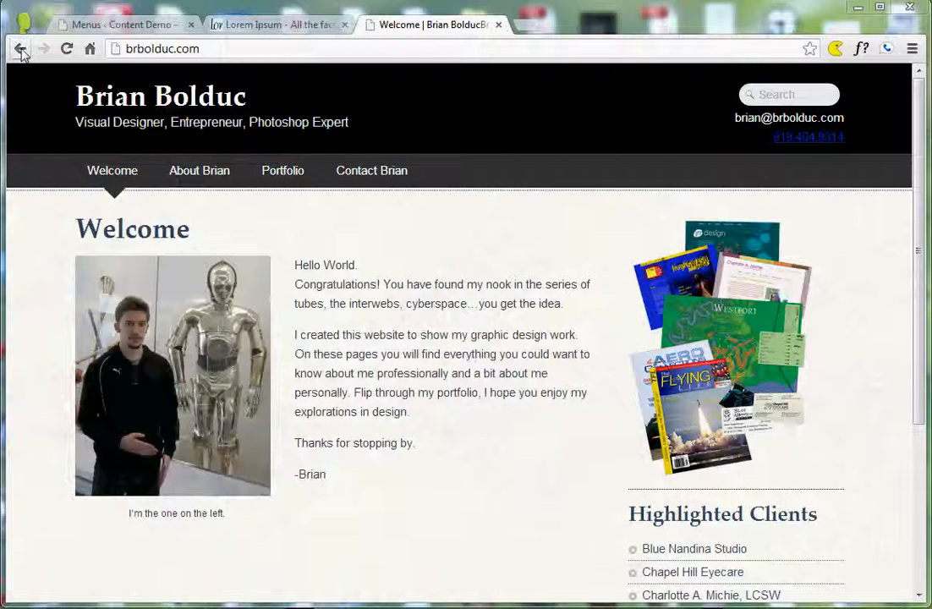
pyautogui.click(21, 49)
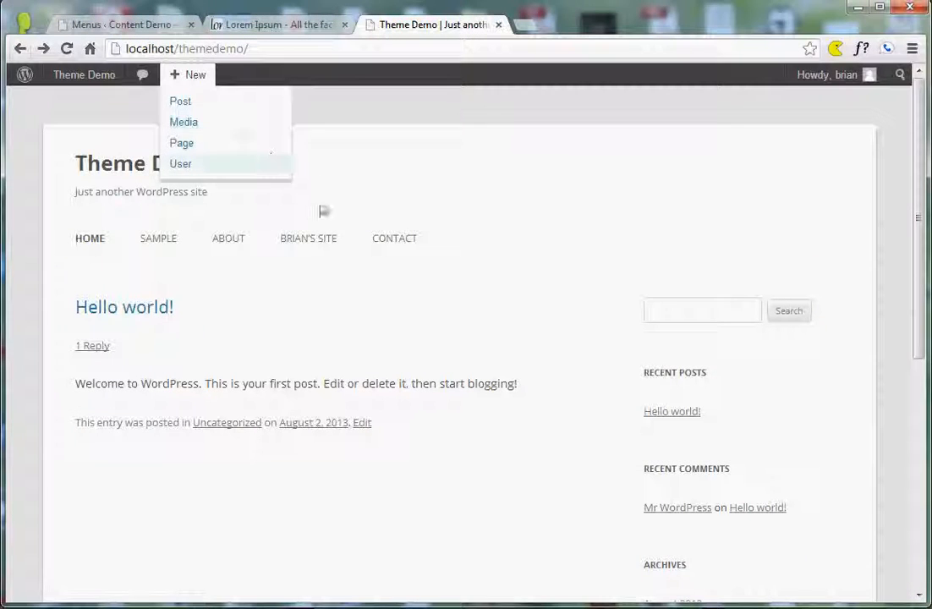
# Return to the menu editor and remove the custom link item from Menu 1.
pyautogui.moveTo(81, 79)
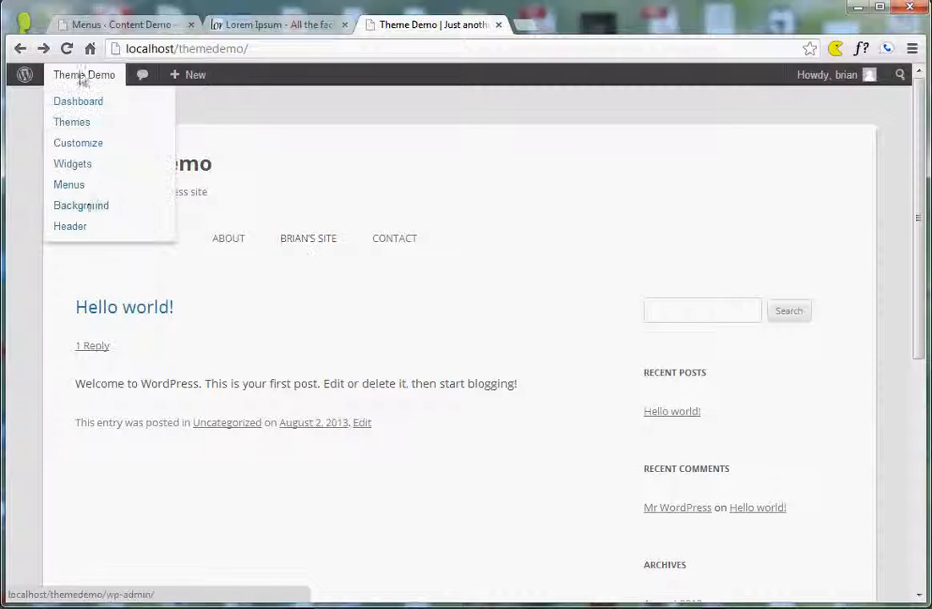
pyautogui.click(76, 187)
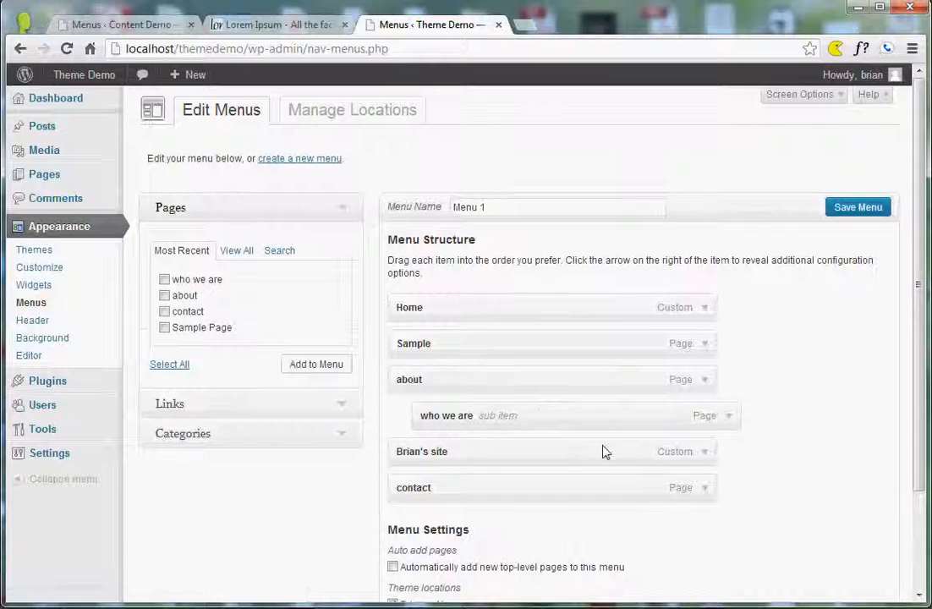
pyautogui.click(704, 453)
pyautogui.scroll(-2, 473, 507)
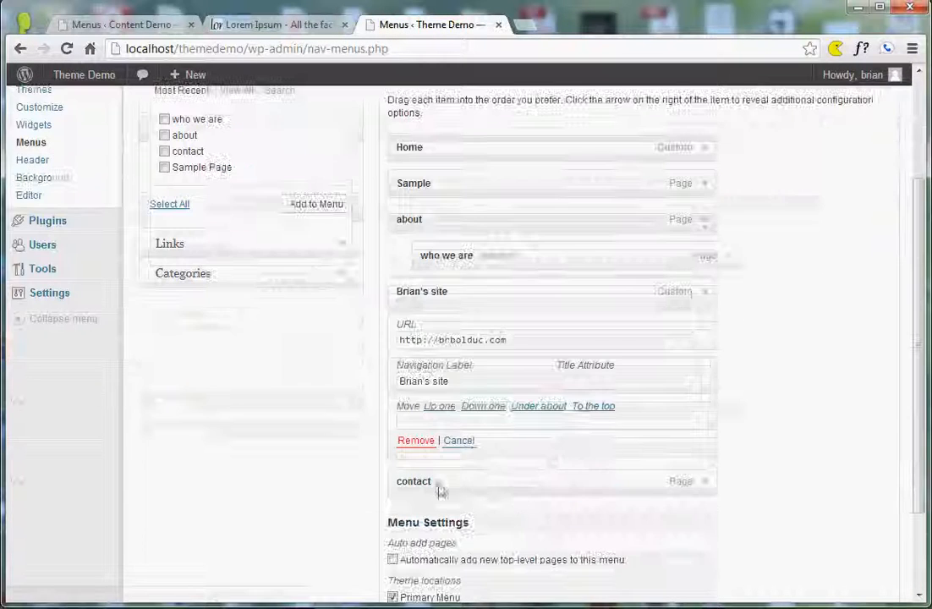
pyautogui.click(418, 441)
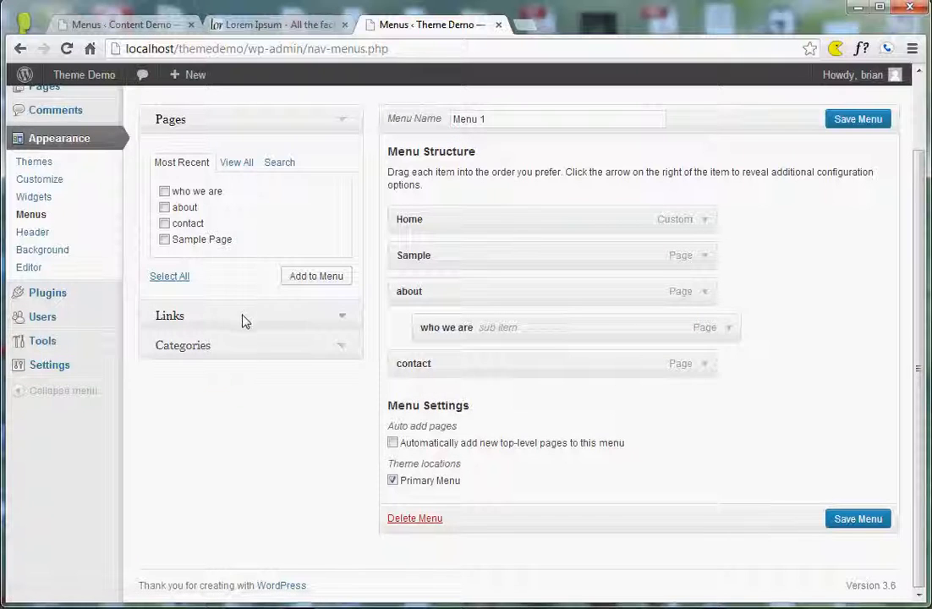
# Show the categories that can be added to the menu, and save Menu 1 before leaving the editor.
pyautogui.click(294, 347)
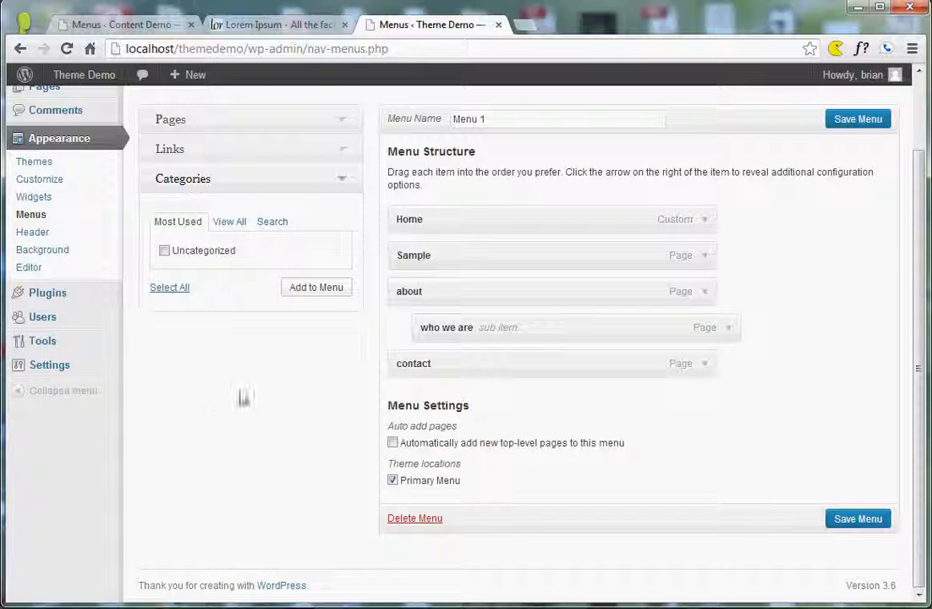
pyautogui.scroll(2, 660, 435)
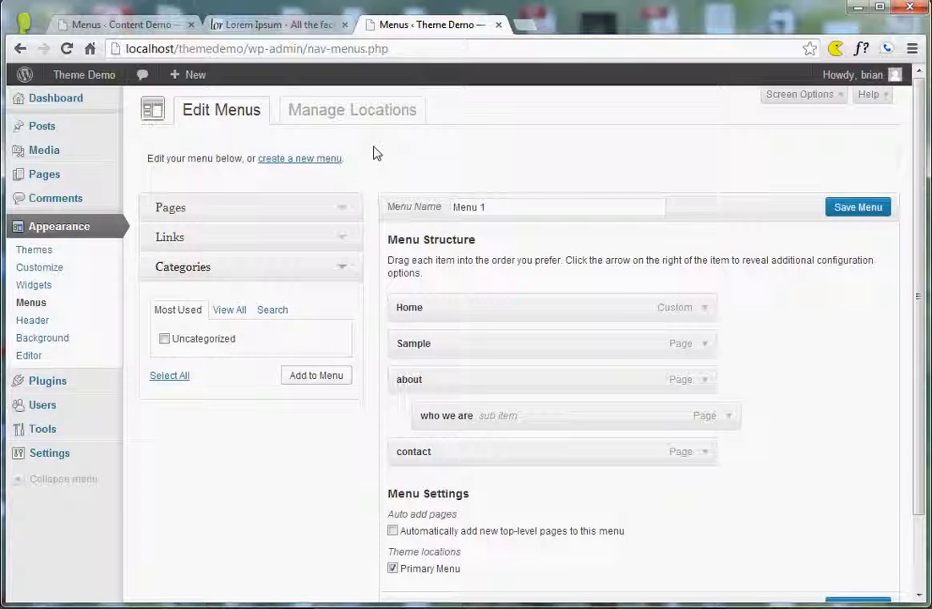
pyautogui.click(362, 112)
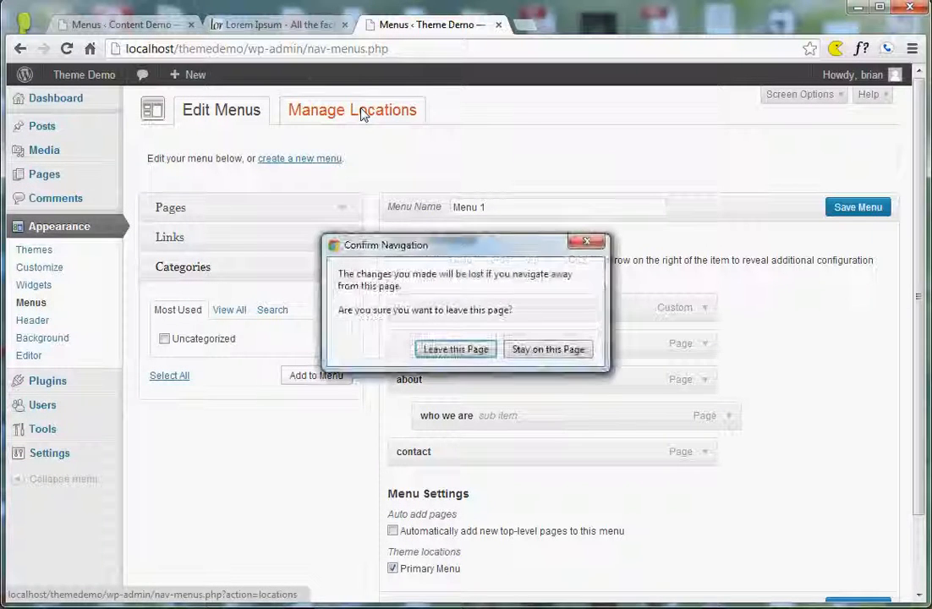
pyautogui.click(546, 348)
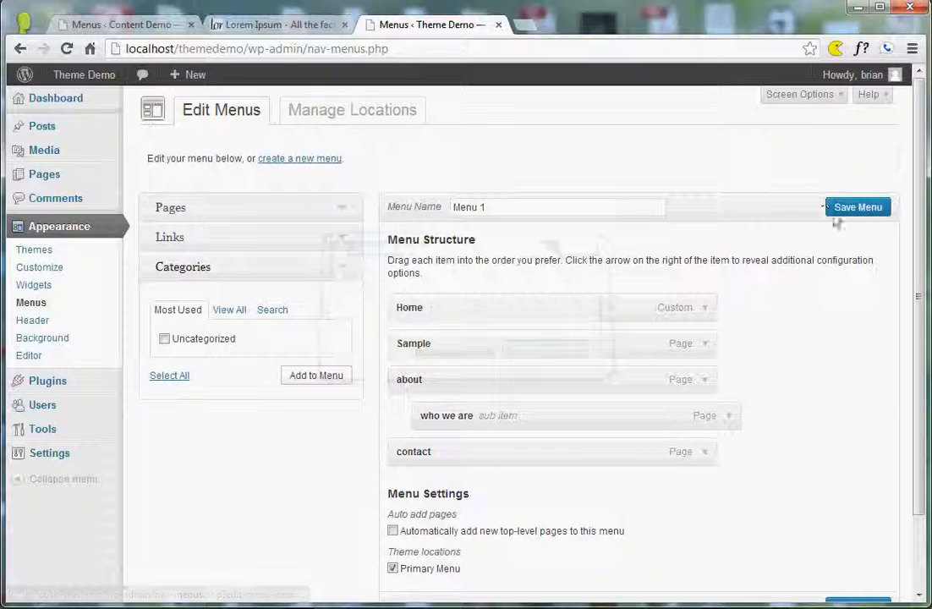
pyautogui.click(854, 207)
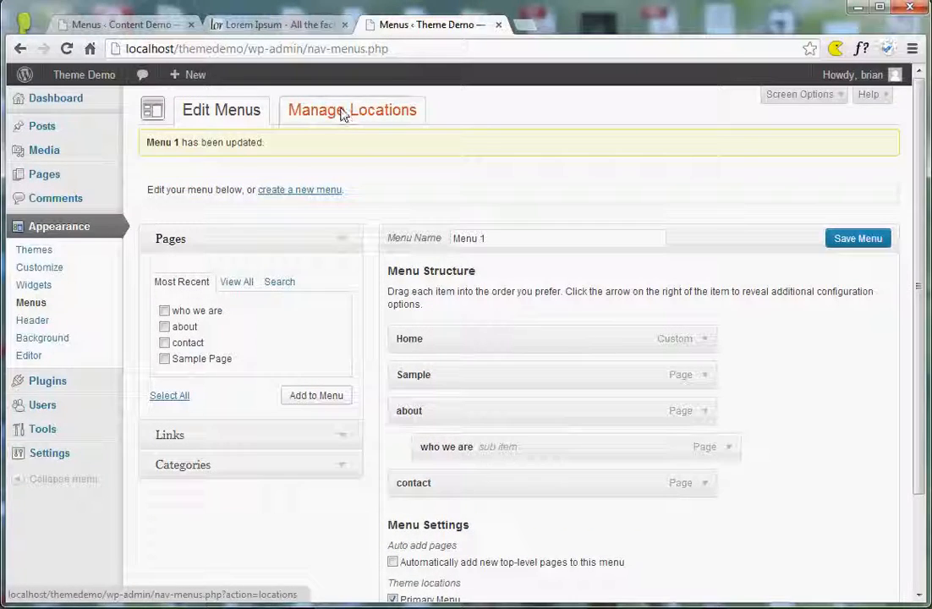
# Examine the theme's menu locations and the menus that can be assigned to the Primary Menu location.
pyautogui.click(346, 117)
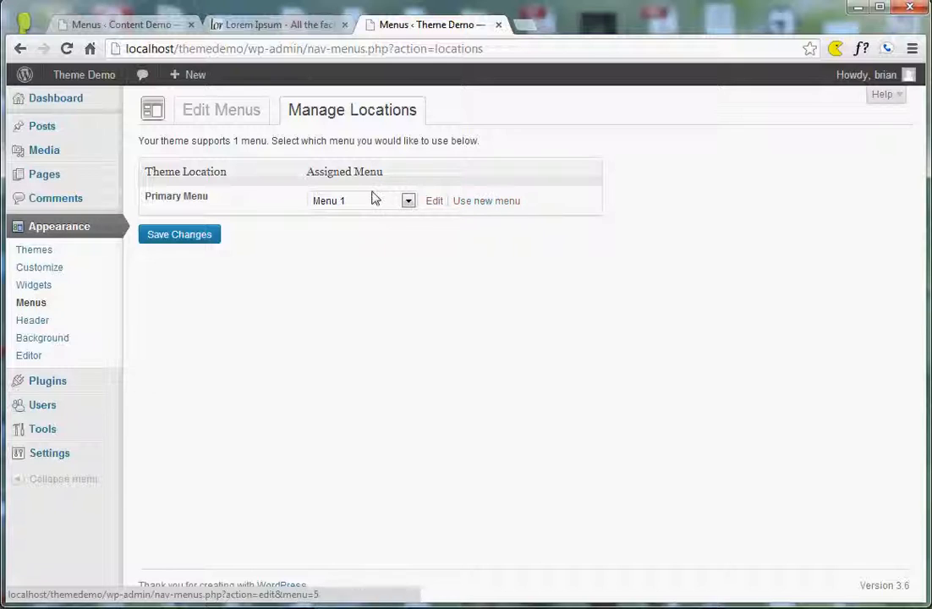
pyautogui.moveTo(153, 145); pyautogui.dragTo(294, 145)
pyautogui.click(306, 147)
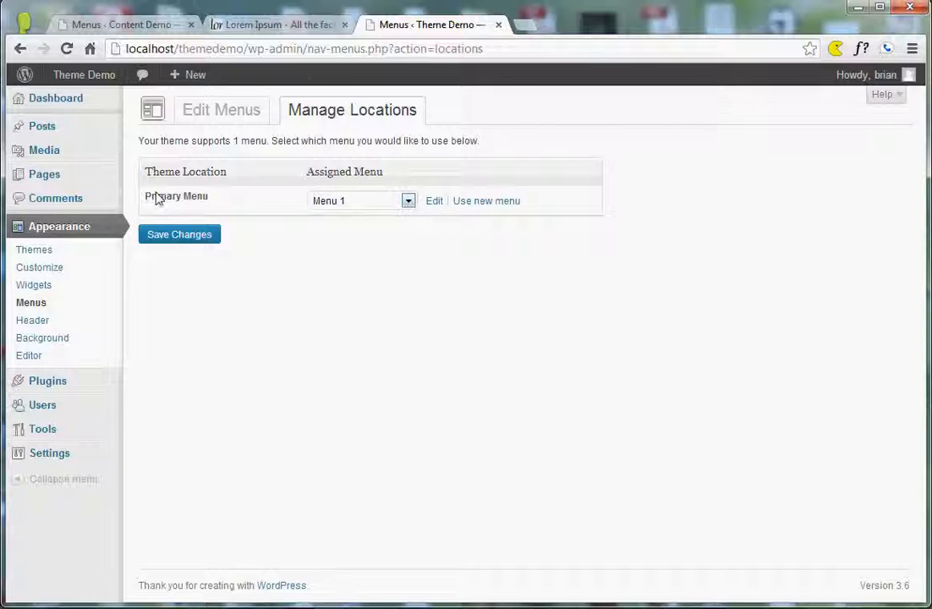
pyautogui.moveTo(218, 201); pyautogui.dragTo(147, 198)
pyautogui.click(213, 203)
pyautogui.moveTo(214, 195); pyautogui.dragTo(153, 203)
pyautogui.click(241, 200)
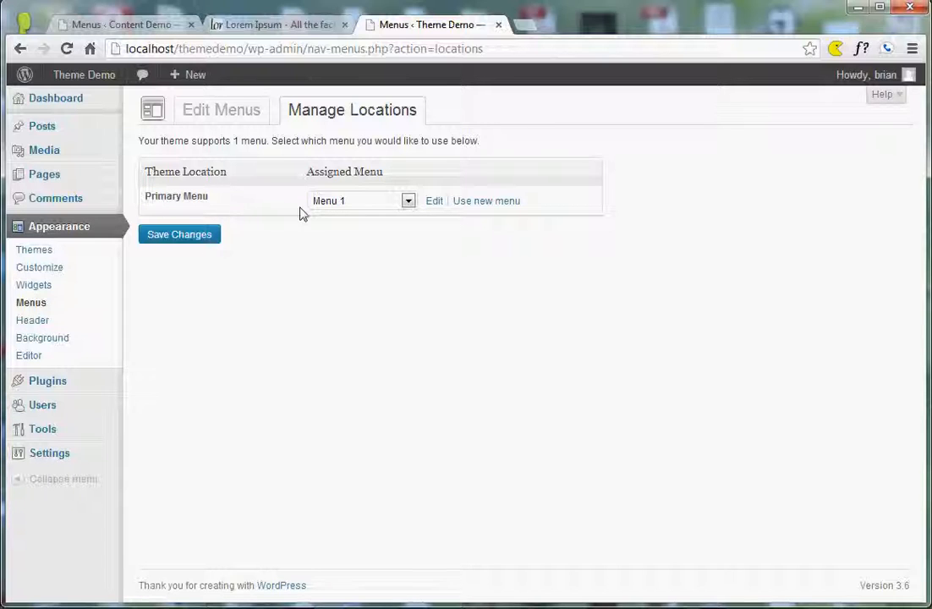
pyautogui.click(408, 203)
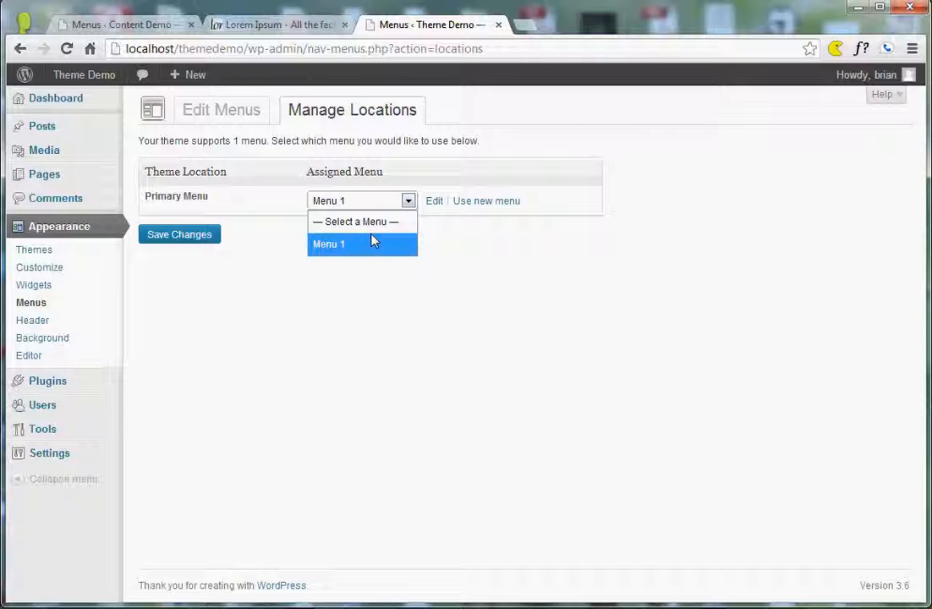
pyautogui.click(436, 230)
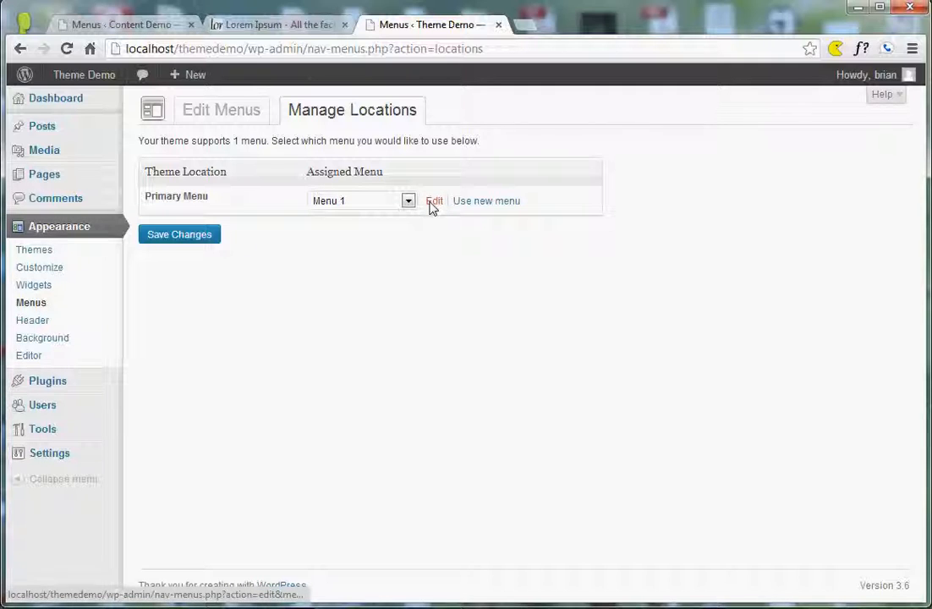
# Check the Primary Menu location's edit option, return to the locations, and open the blank form for using a new menu.
pyautogui.click(432, 205)
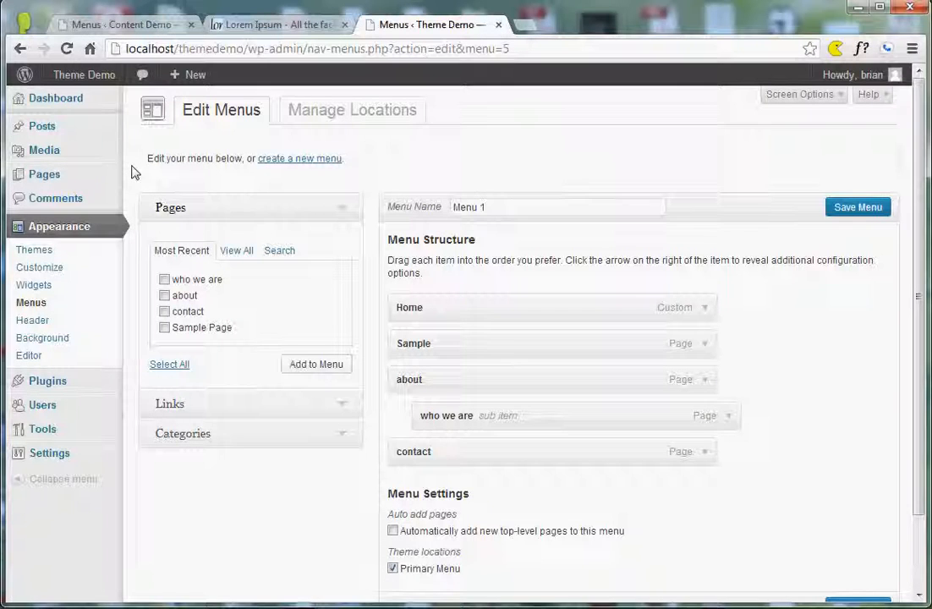
pyautogui.click(353, 118)
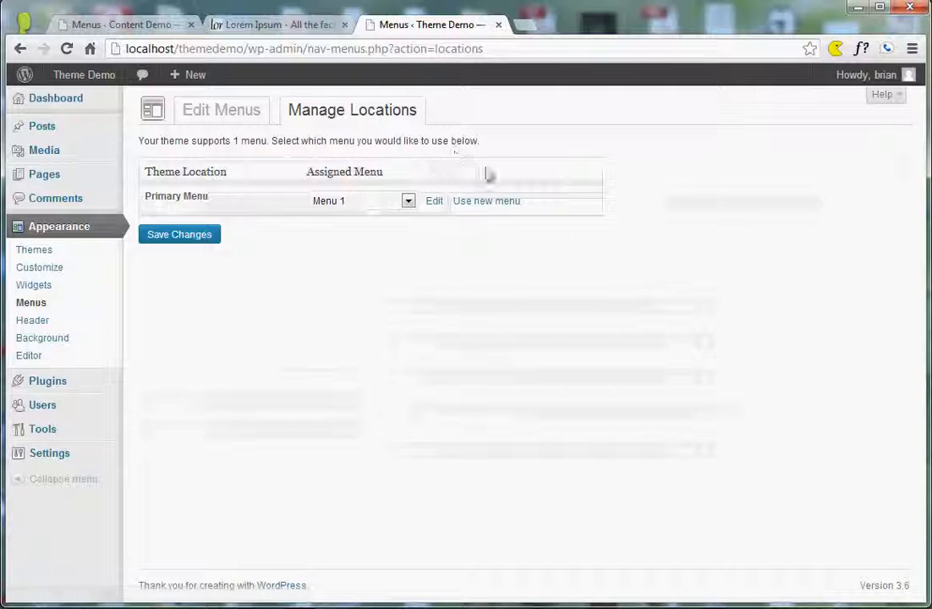
pyautogui.click(500, 201)
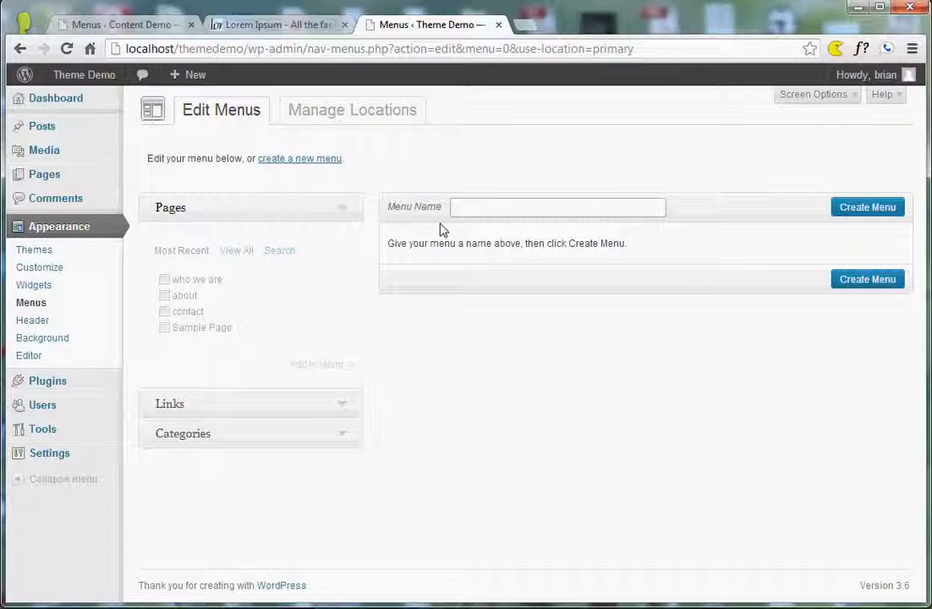
pyautogui.click(518, 210)
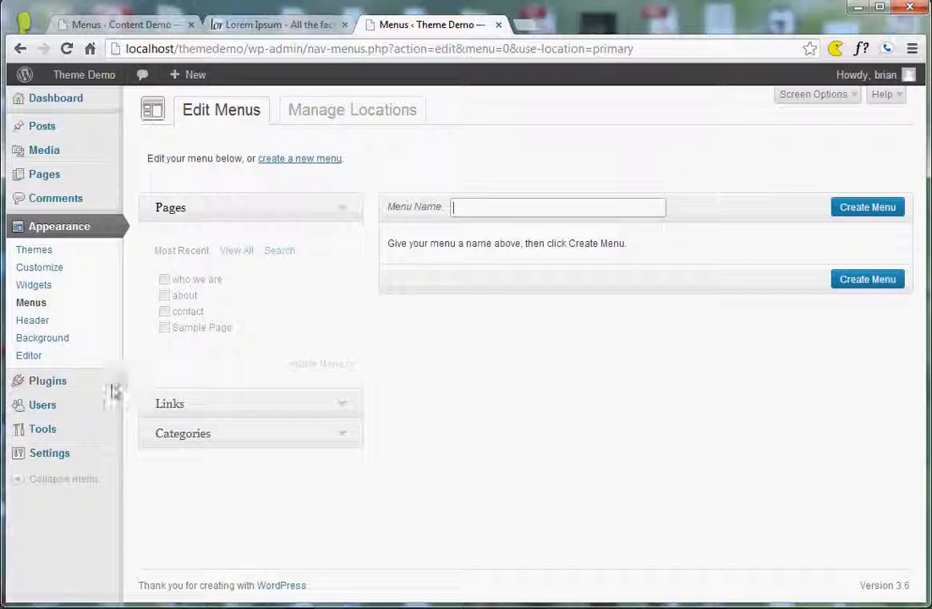
pyautogui.moveTo(96, 394)
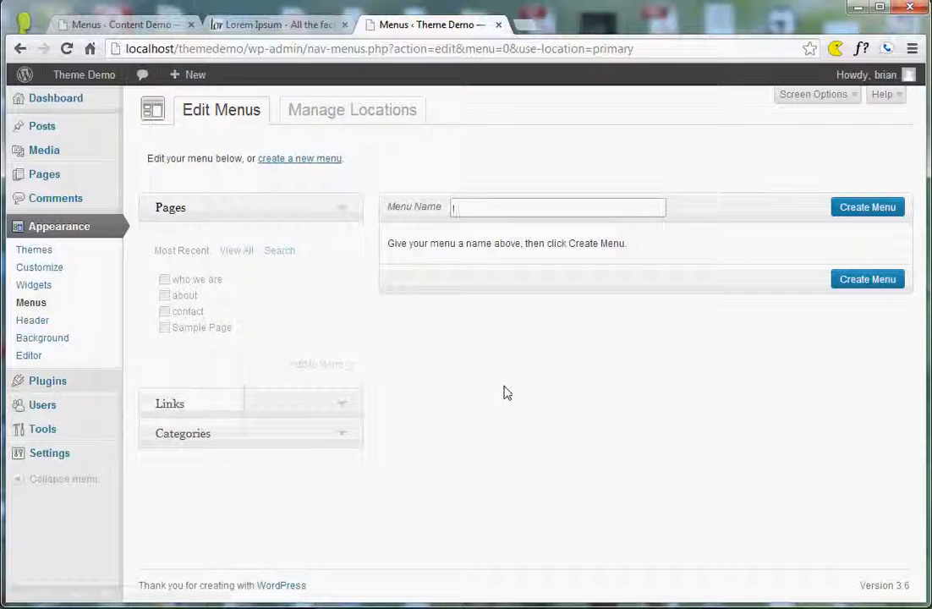